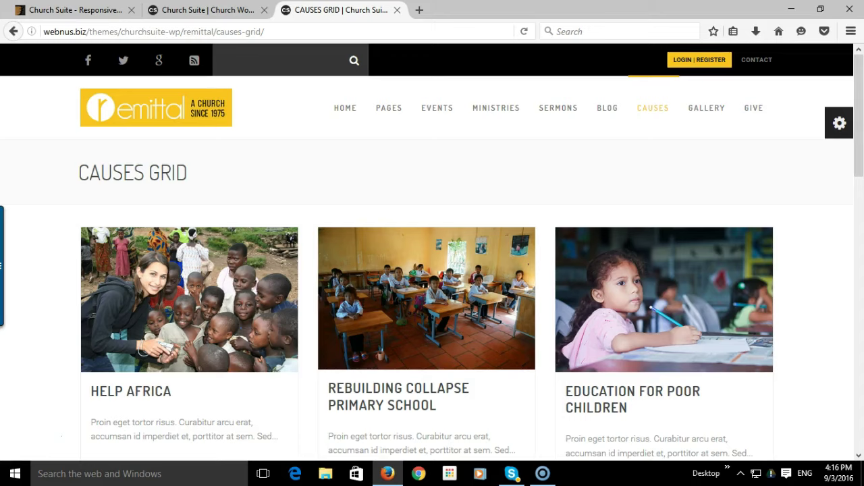
Step: Look over the Causes Grid demo page down to its footer, then return to its header
scroll(432, 253, down, 6)
scroll(432, 272, down, 5)
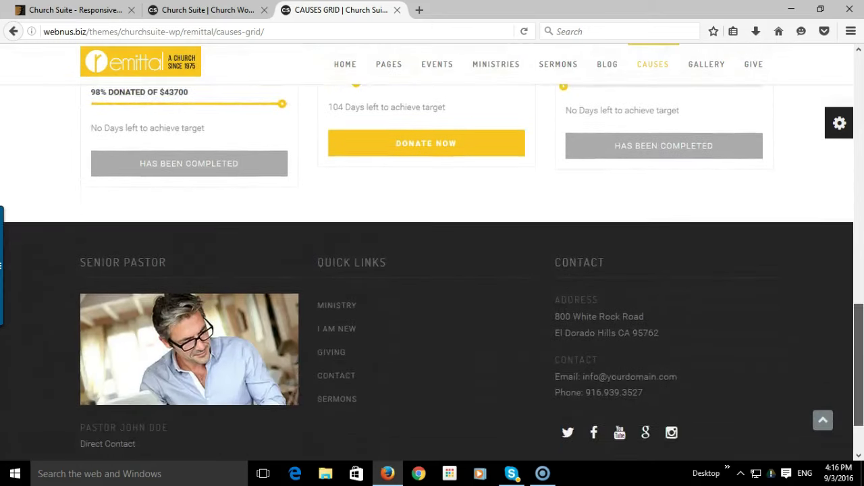
key(Home)
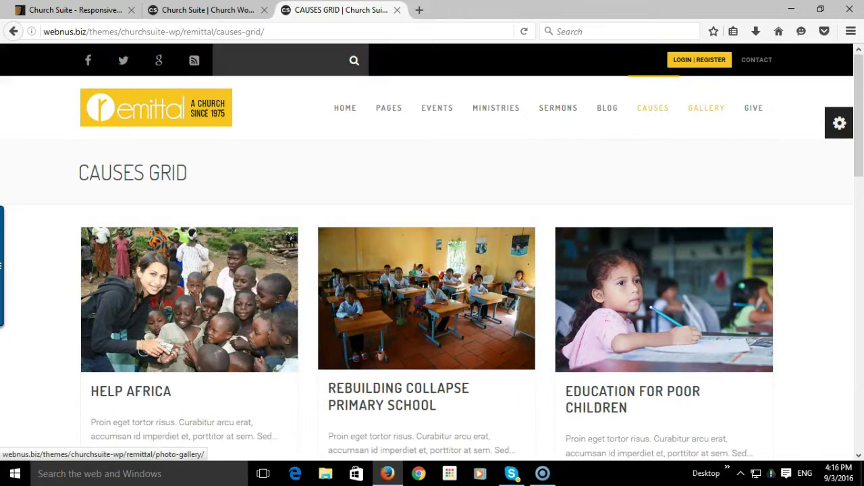
Step: Open the demo site's Photo Gallery page and view the contents of its Give menu
click(706, 108)
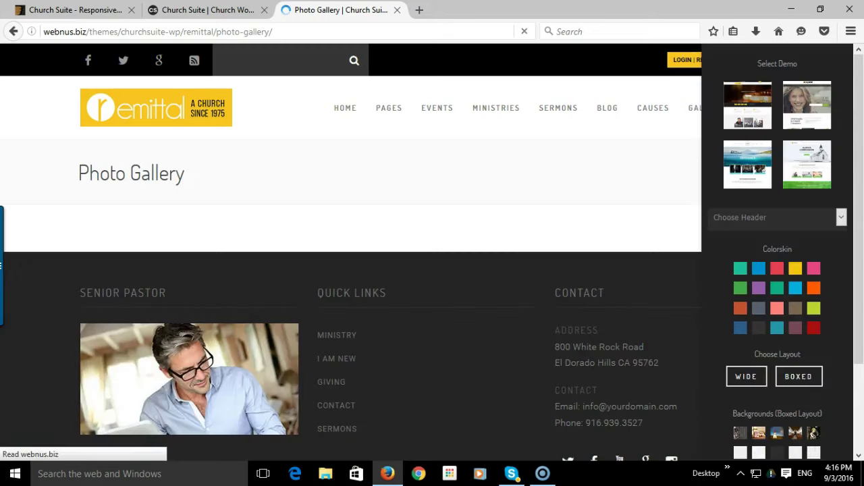
mouse_move(754, 108)
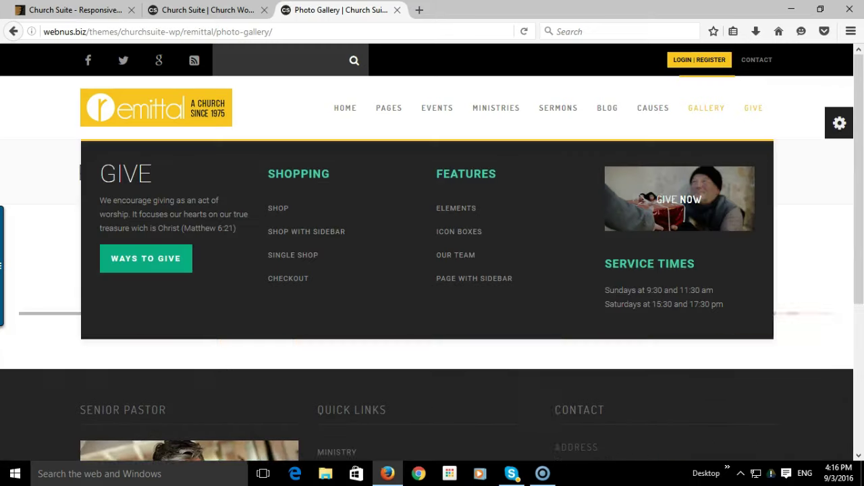
click(753, 108)
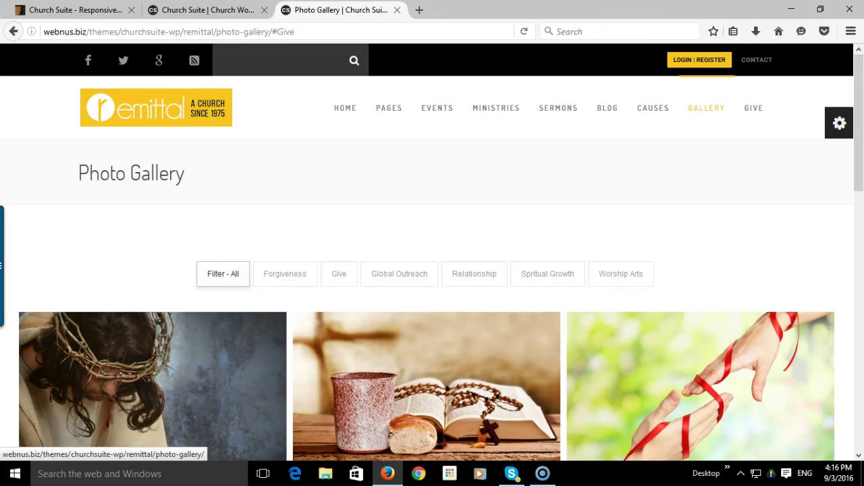
mouse_move(753, 108)
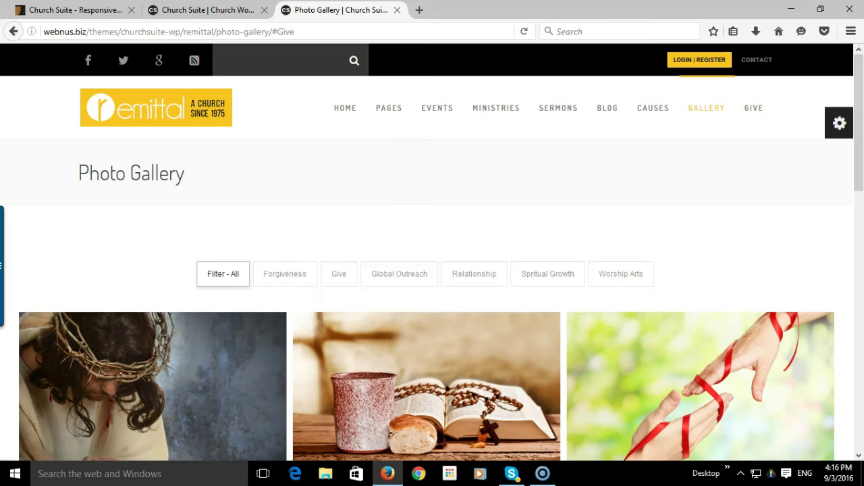
mouse_move(345, 108)
key(ctrl+t)
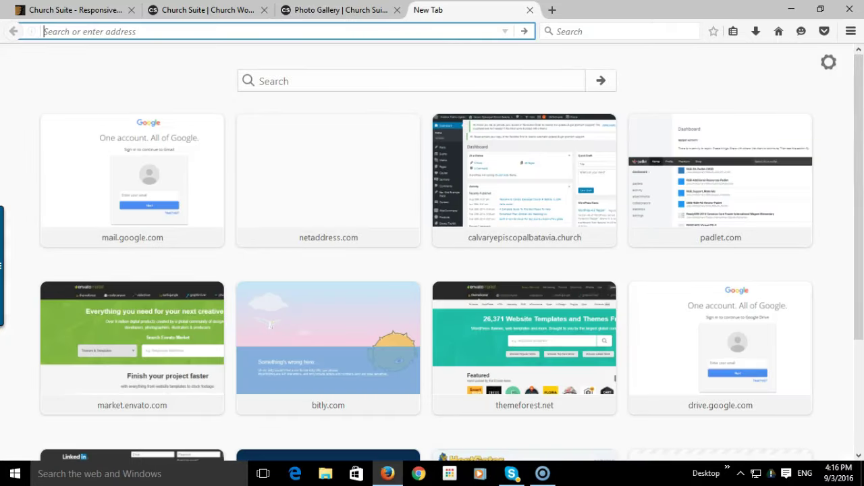
text(https://)
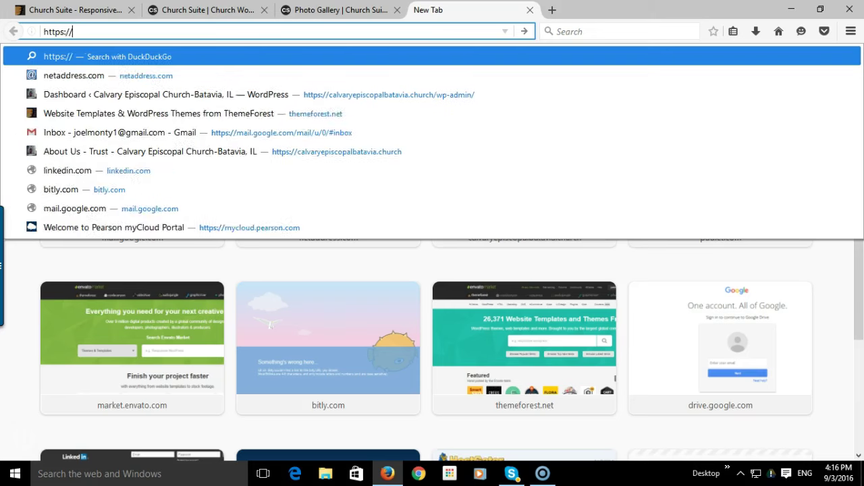
text(calvaryepiscopalbatavia.church/w)
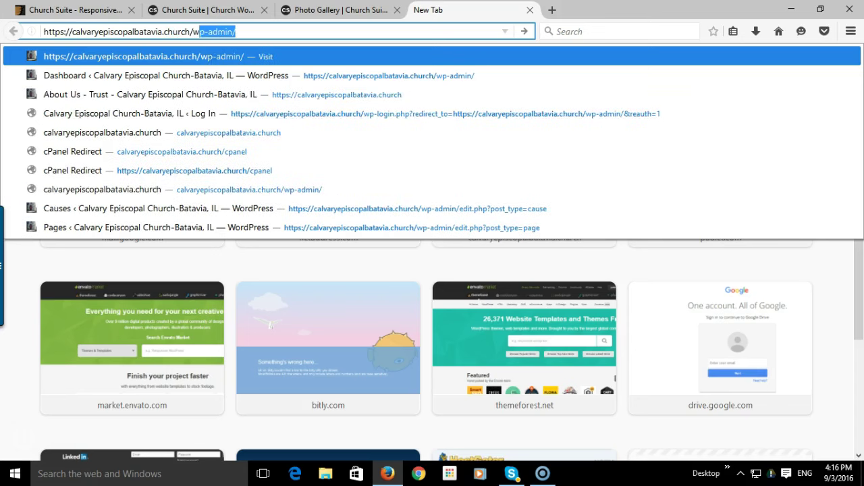
text(p-admin)
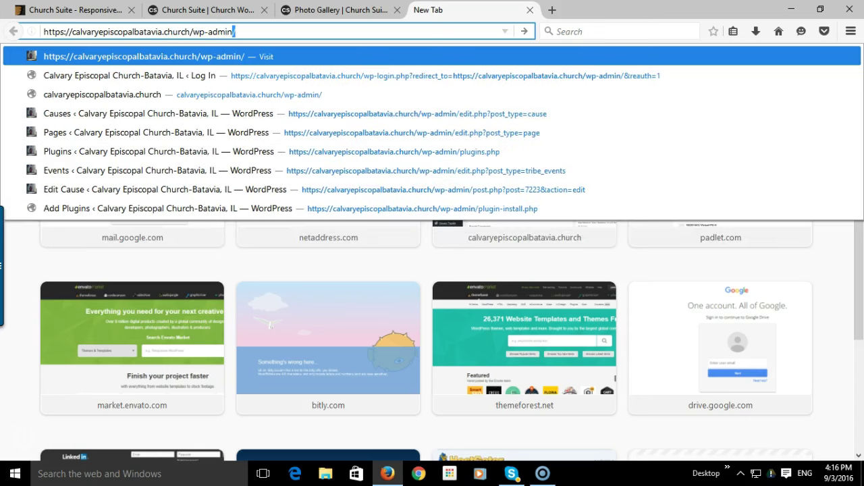
key(Return)
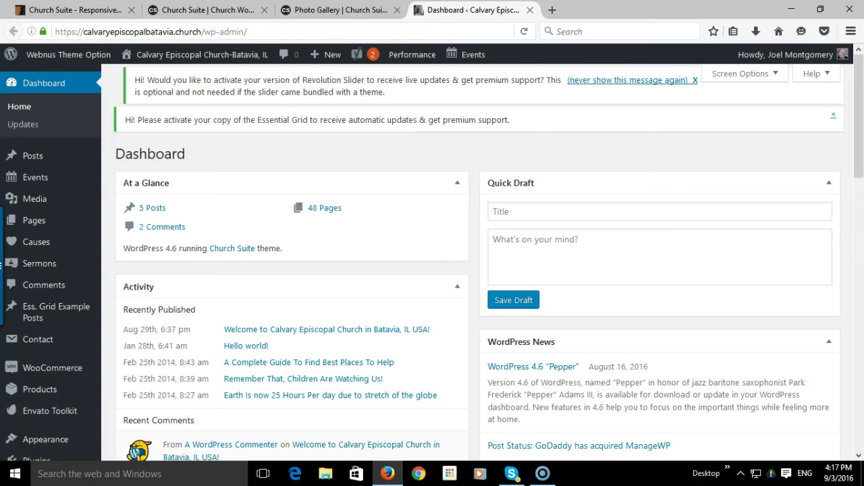
Step: Open the posts list and view the published post "Welcome to Calvary Episcopal Church in Batavia, IL USA!" on the site
scroll(432, 258, down, 1)
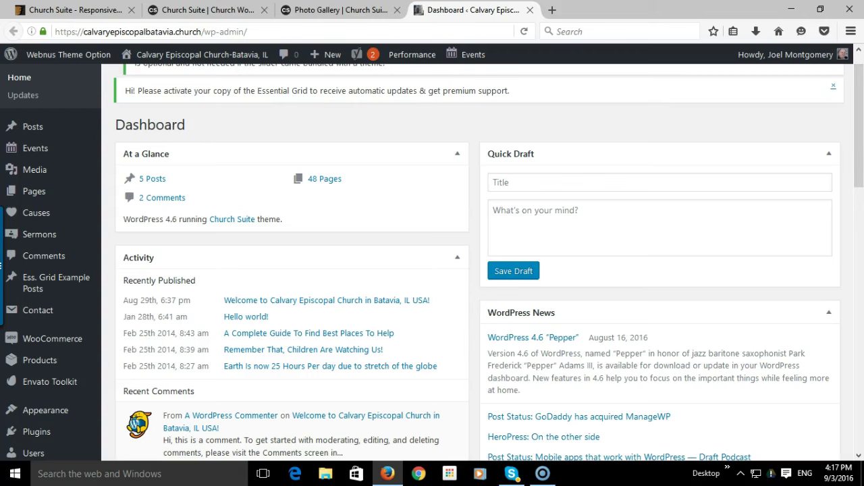
click(27, 127)
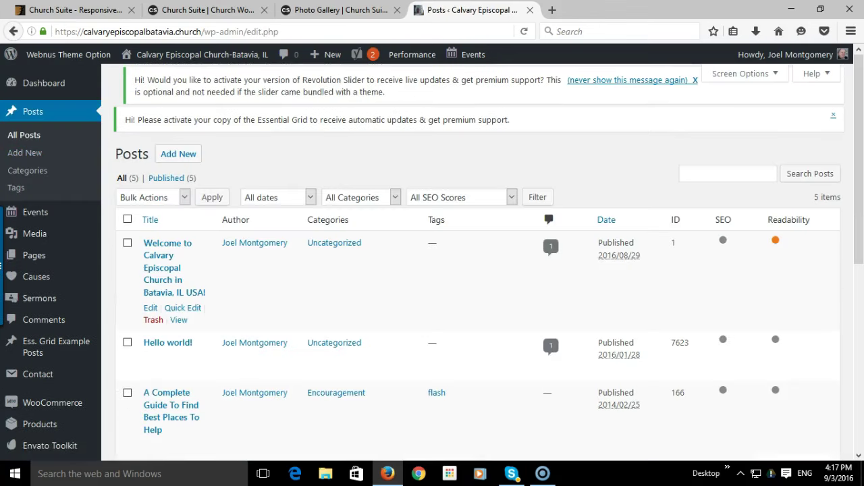
click(179, 320)
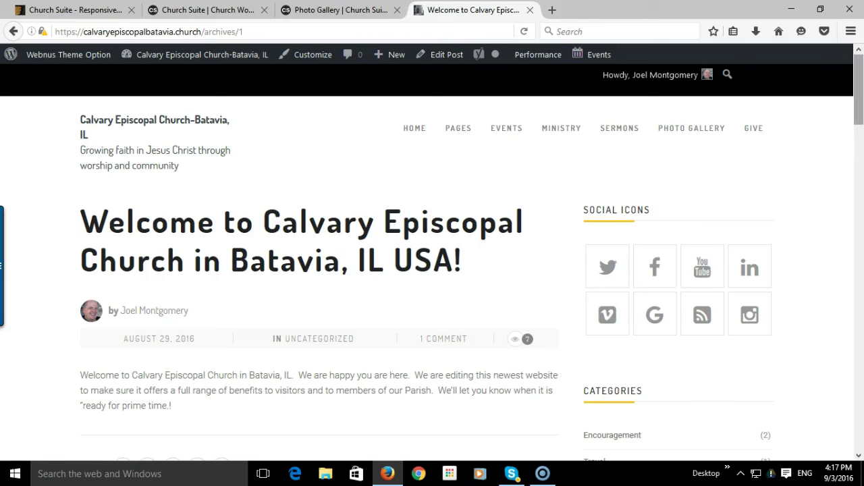
scroll(432, 257, down, 2)
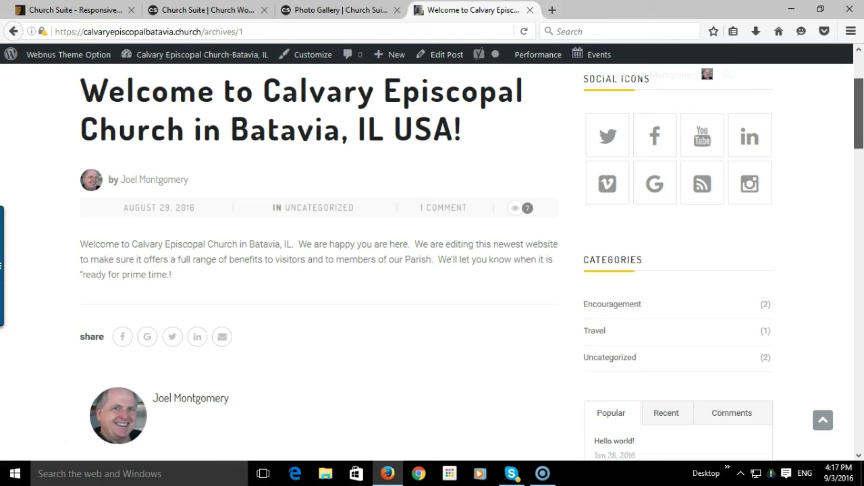
scroll(432, 257, down, 1)
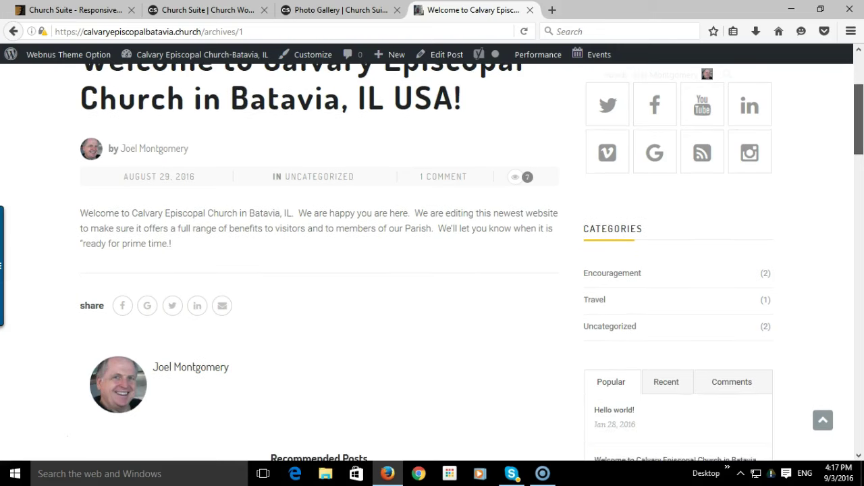
scroll(432, 257, up, 1)
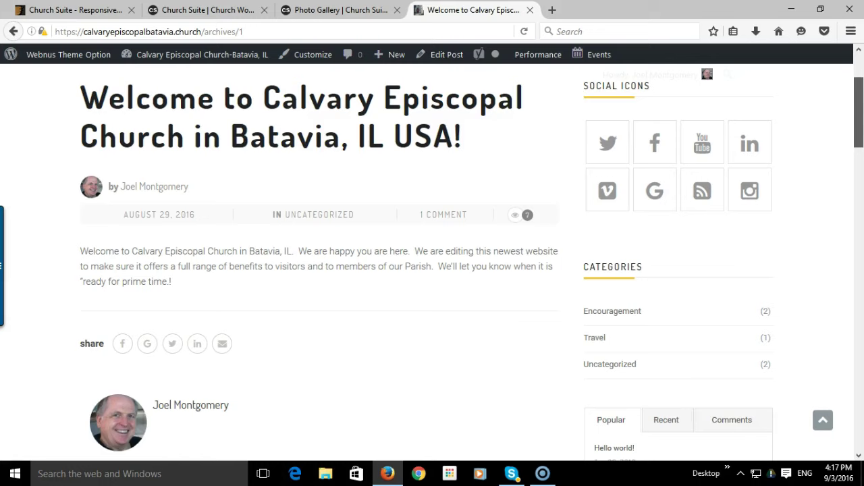
scroll(432, 257, down, 1)
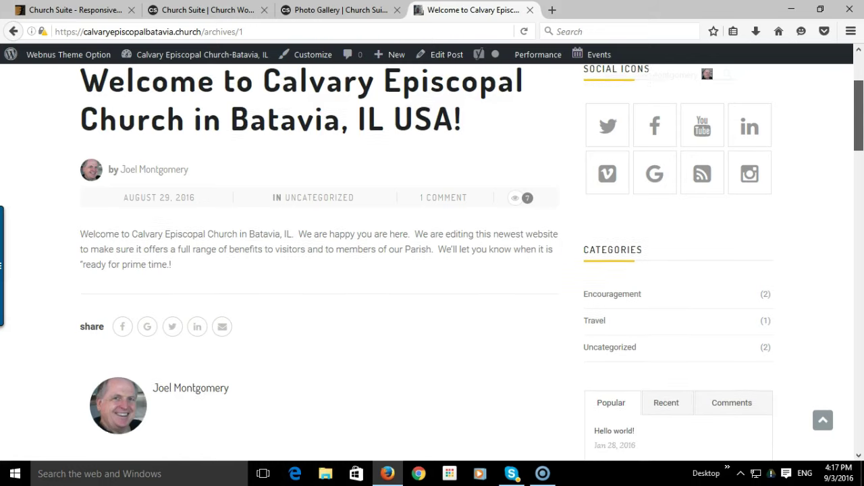
scroll(432, 256, up, 4)
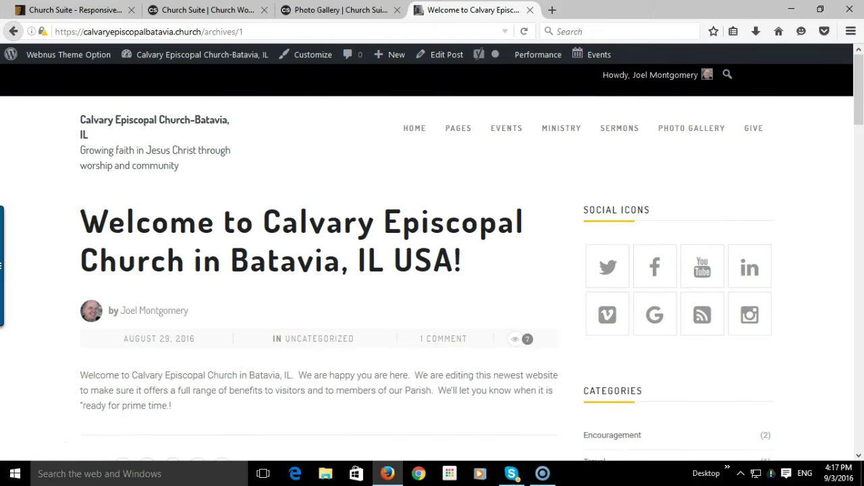
Step: Return to the admin posts list and look over the existing posts
click(13, 31)
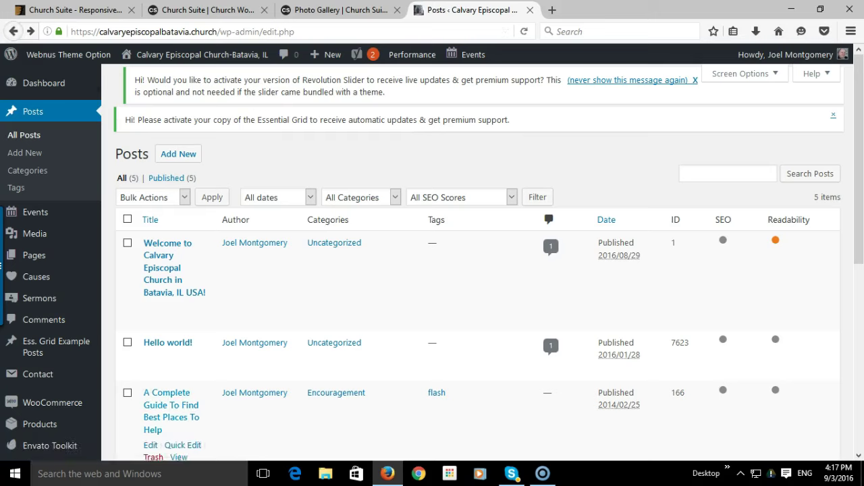
scroll(432, 263, down, 3)
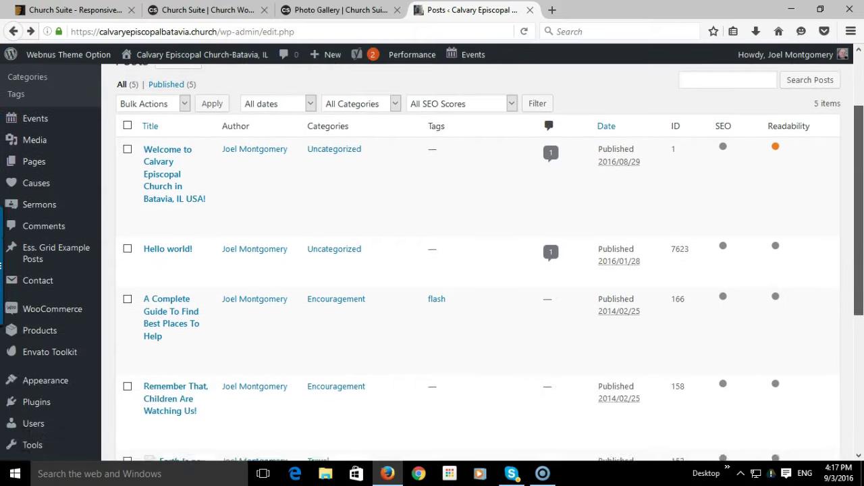
scroll(432, 263, up, 3)
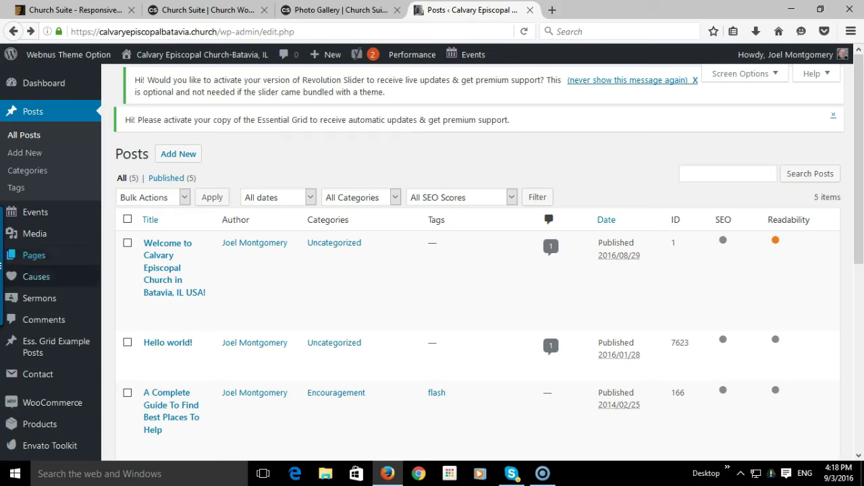
Step: Open the list of all pages and bring up the About Us – Trust page in the Visual Composer editor
mouse_move(34, 255)
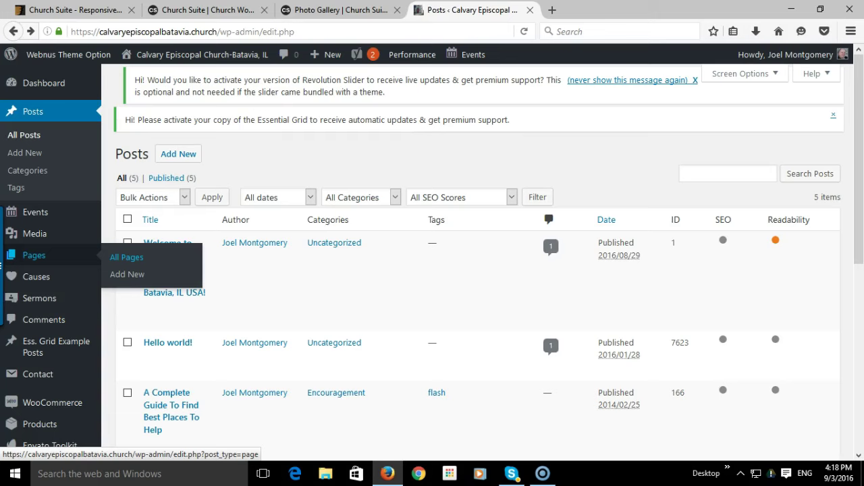
click(126, 257)
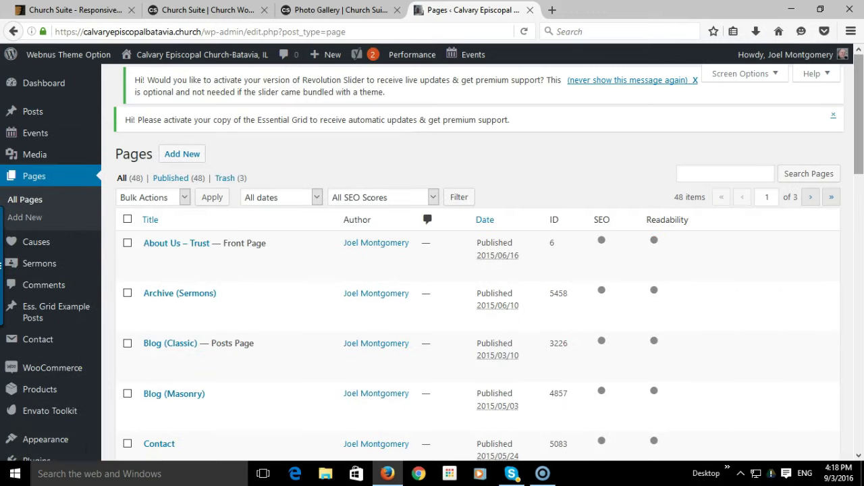
scroll(236, 196, down, 3)
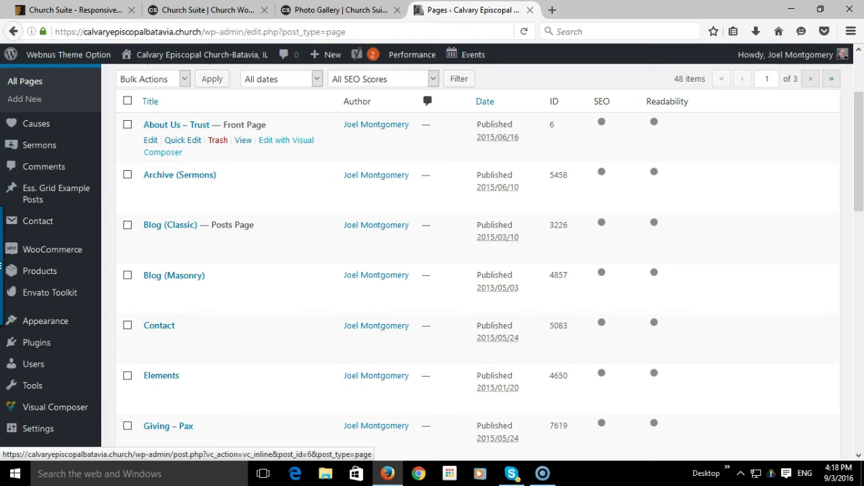
click(286, 141)
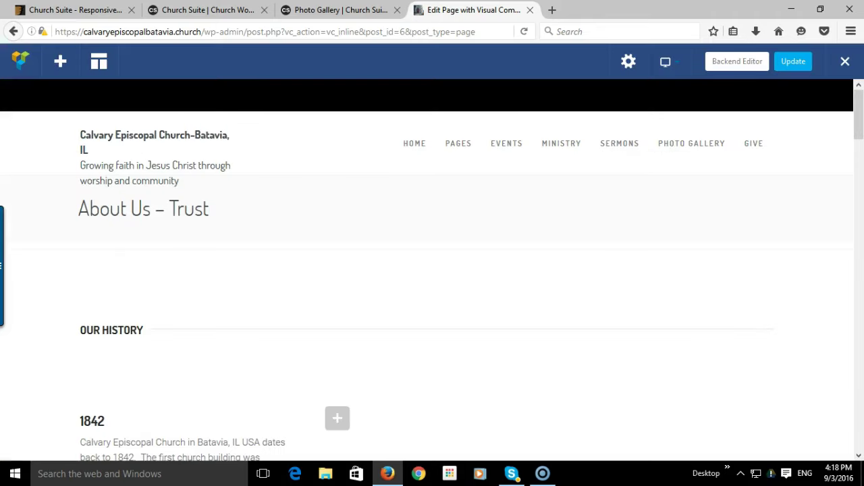
Step: Review the About Us – Trust page from Our History to the Members Opinion section, ending back at the page header
scroll(432, 270, down, 5)
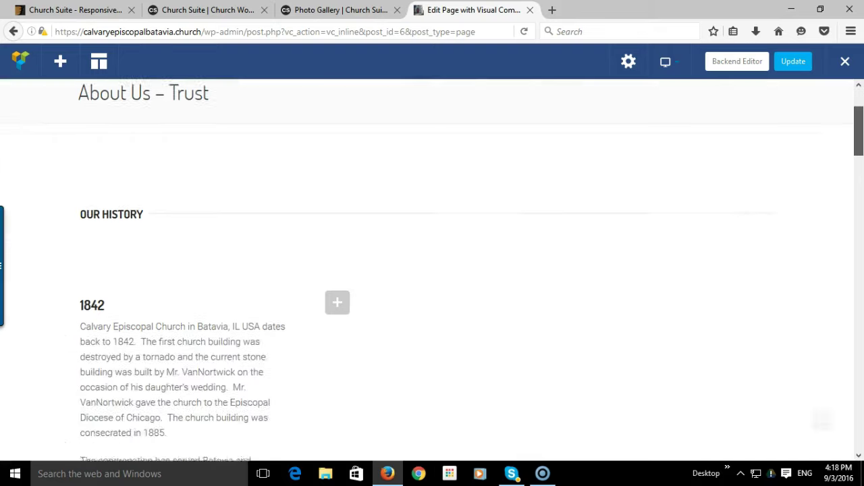
scroll(432, 270, down, 8)
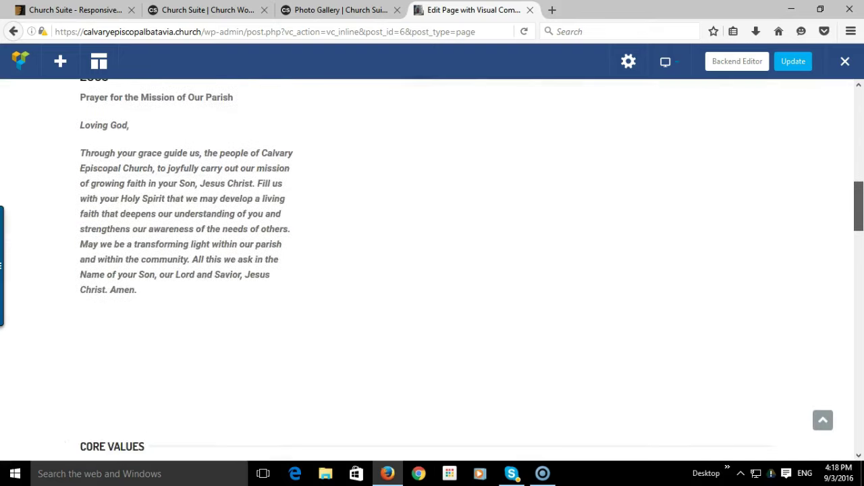
scroll(432, 270, down, 8)
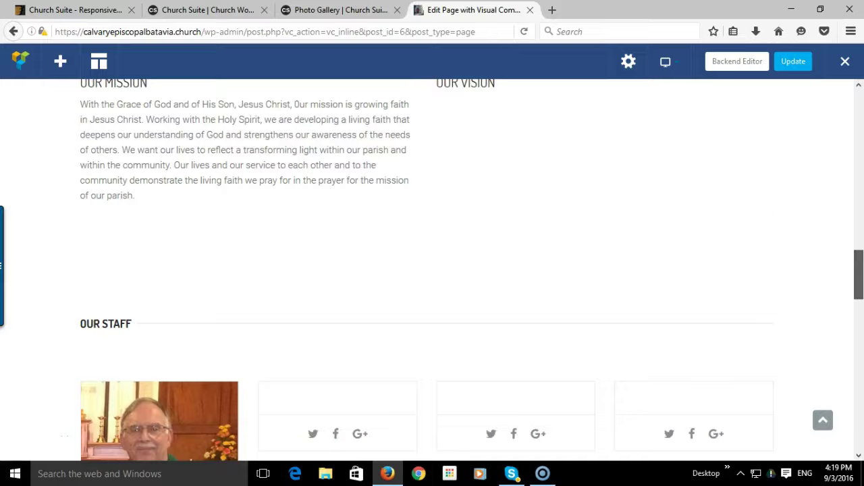
scroll(432, 270, down, 7)
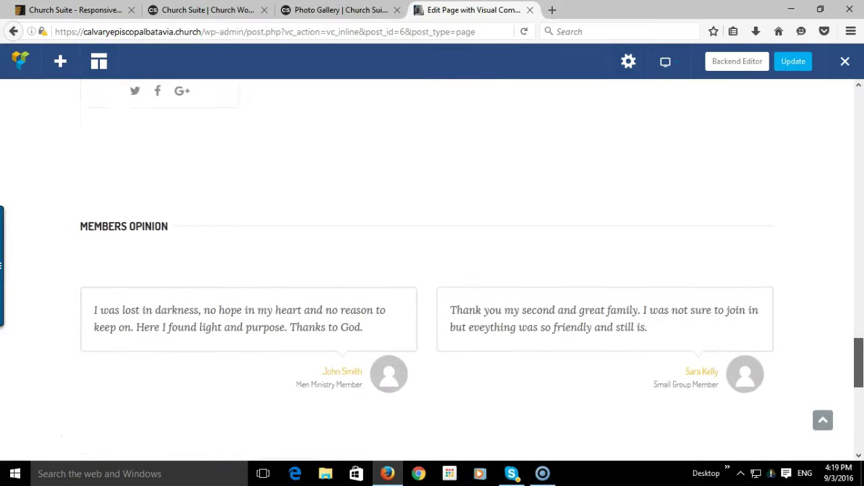
key(Home)
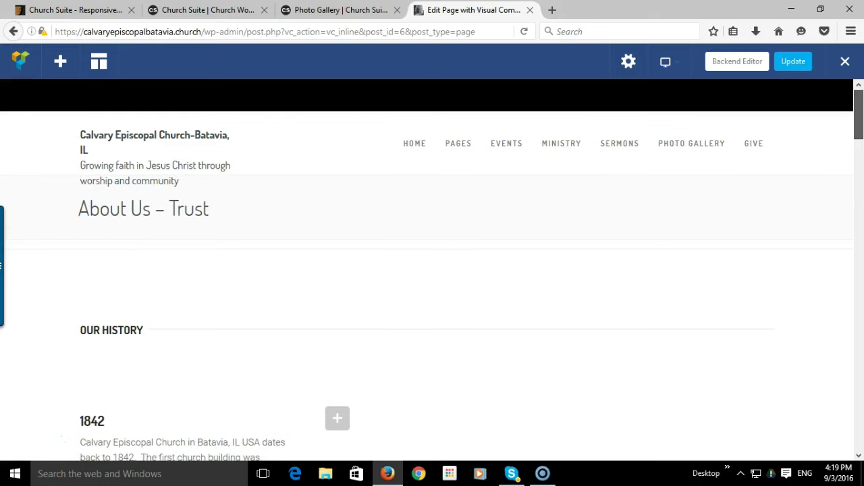
mouse_move(753, 138)
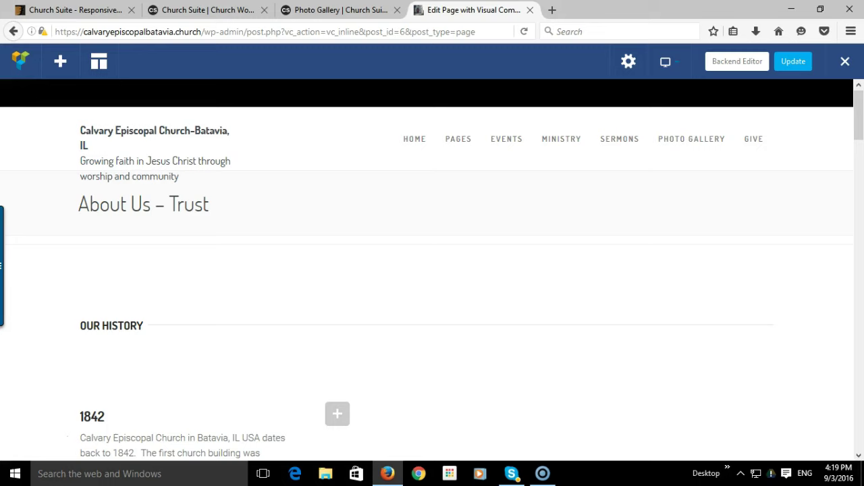
Step: Leave the Visual Composer editor for the admin pages list and look over the existing pages from About Us – Trust to Home 3 – Remittal
click(13, 32)
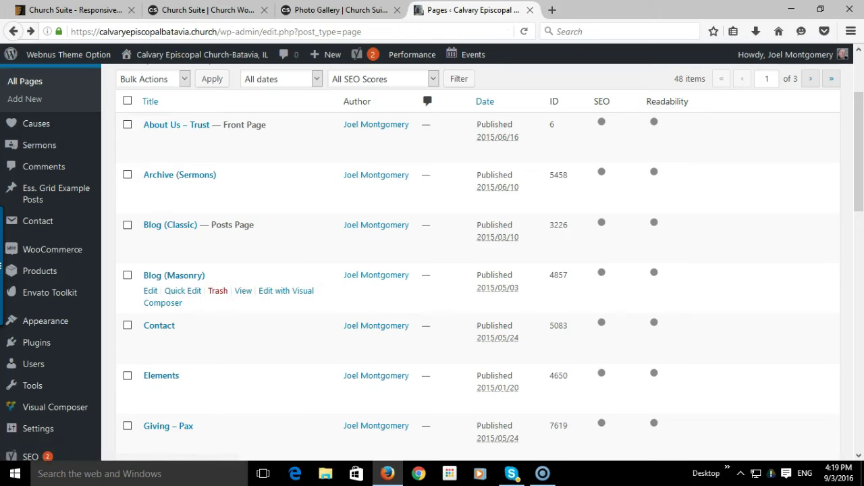
mouse_move(58, 194)
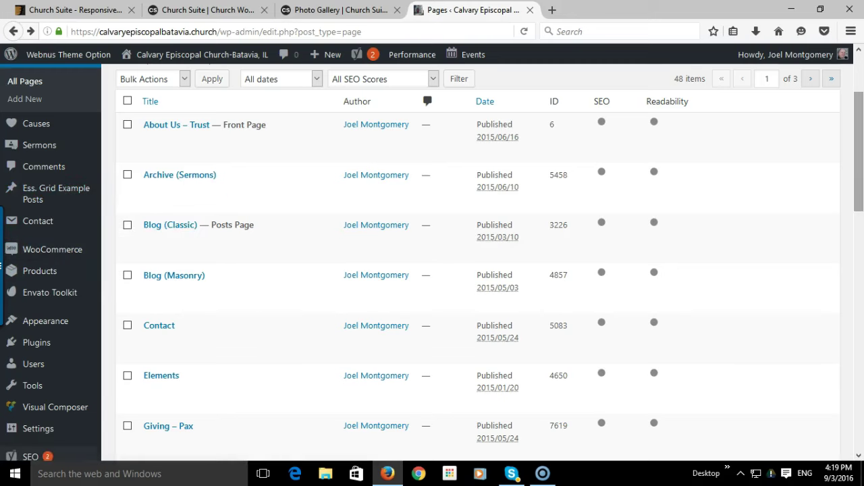
scroll(1, 267, down, 5)
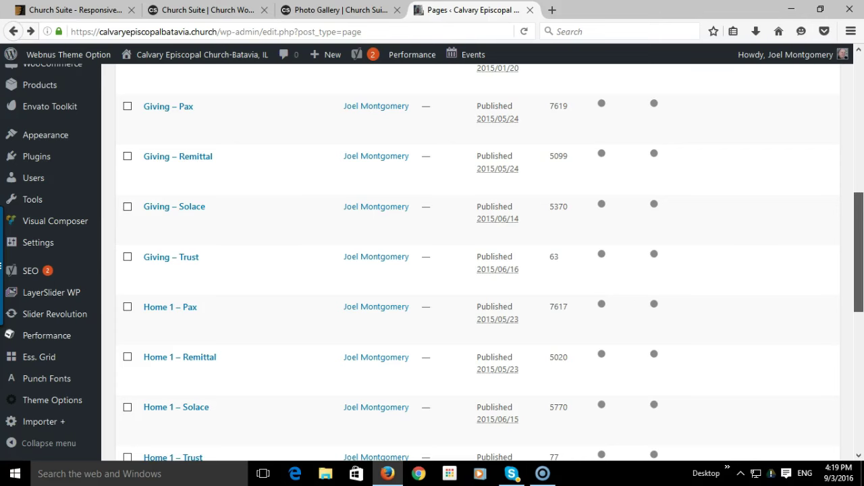
scroll(2, 266, up, 7)
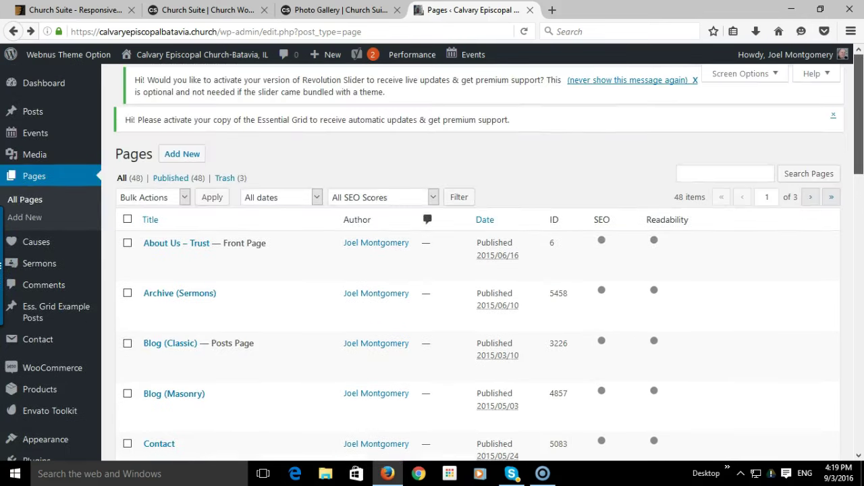
scroll(1, 267, down, 3)
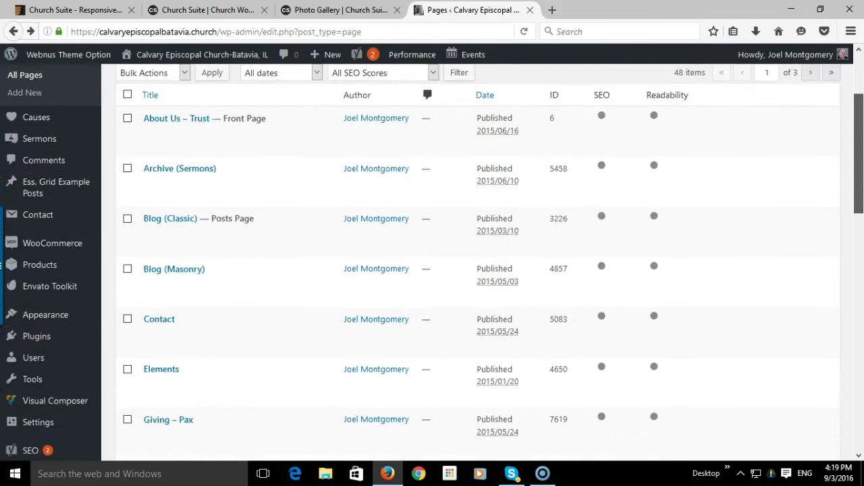
scroll(1, 266, down, 3)
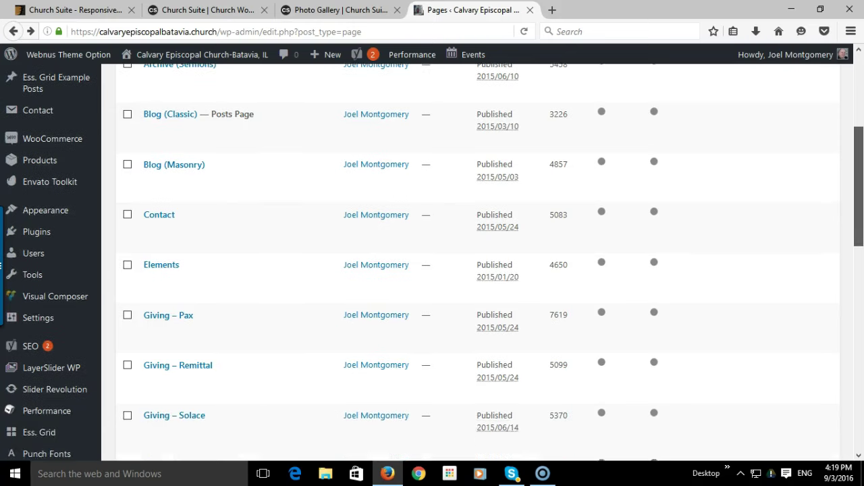
scroll(2, 266, down, 1)
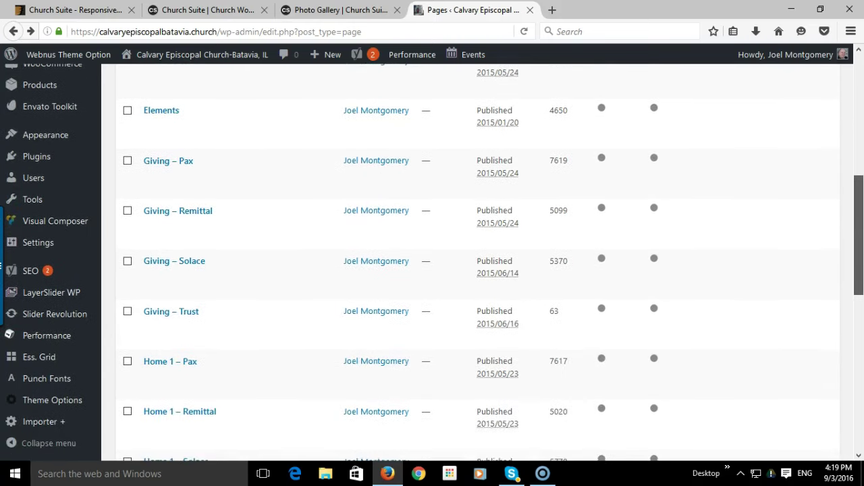
scroll(1, 267, down, 8)
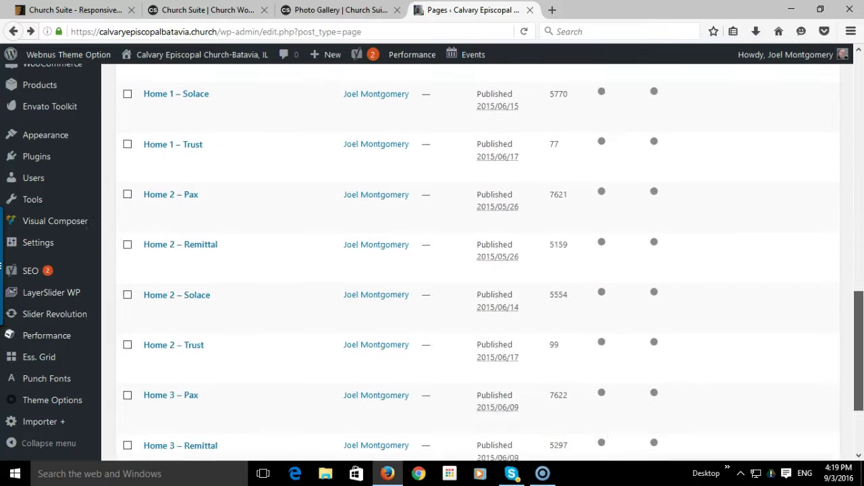
scroll(1, 267, up, 10)
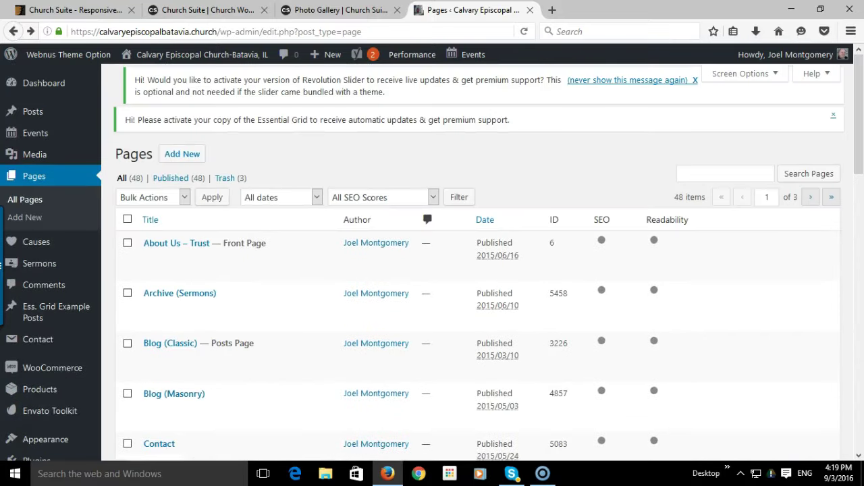
Step: Open the list of all causes and look over the entries from Batavia Food Pantry to Suicide Prevention
mouse_move(1, 267)
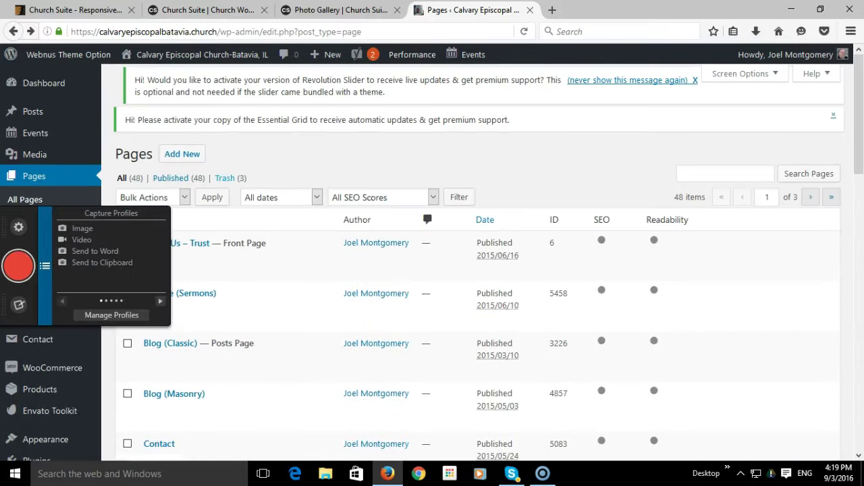
click(33, 242)
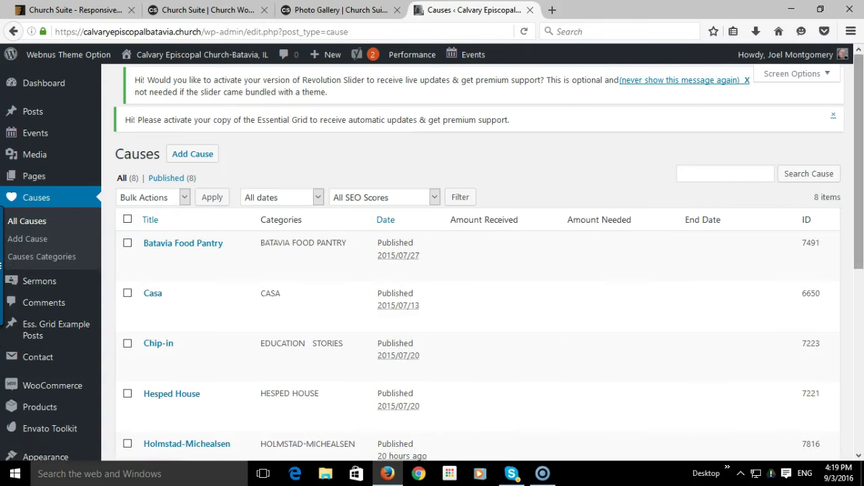
scroll(433, 257, down, 8)
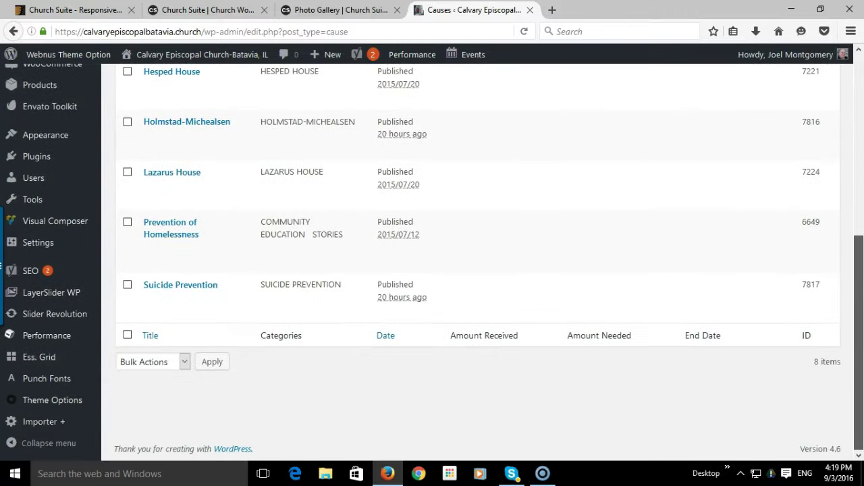
scroll(432, 263, up, 5)
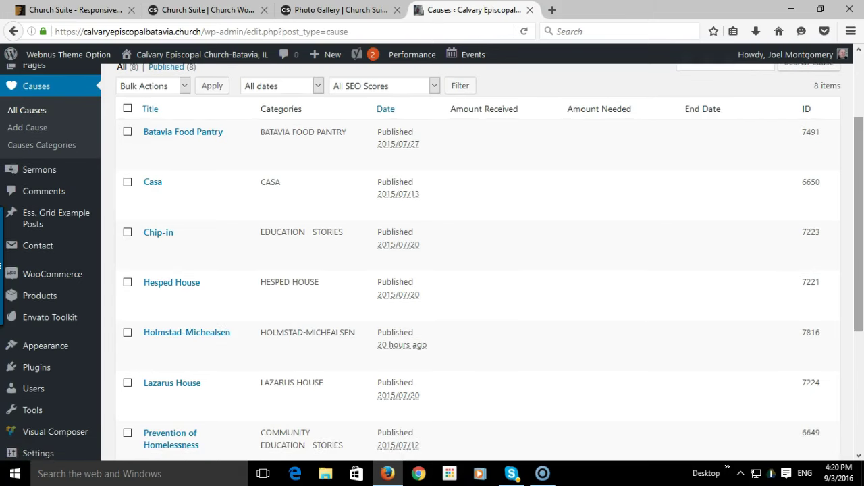
scroll(432, 261, down, 5)
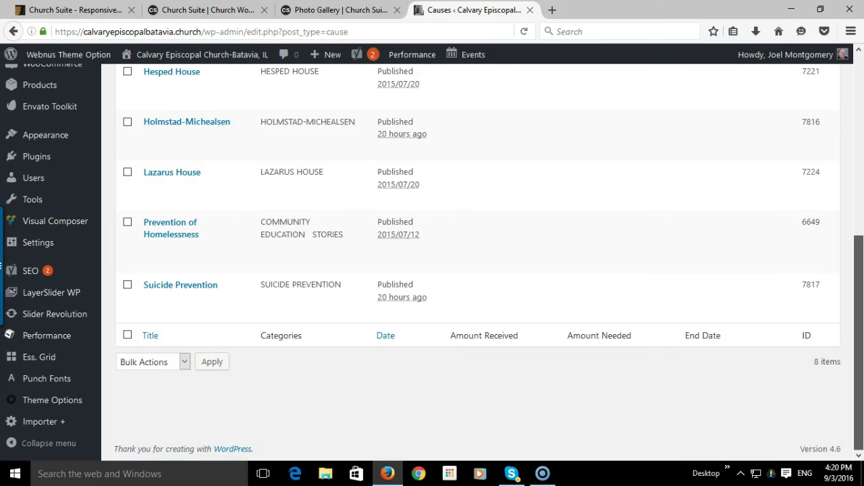
scroll(472, 260, up, 5)
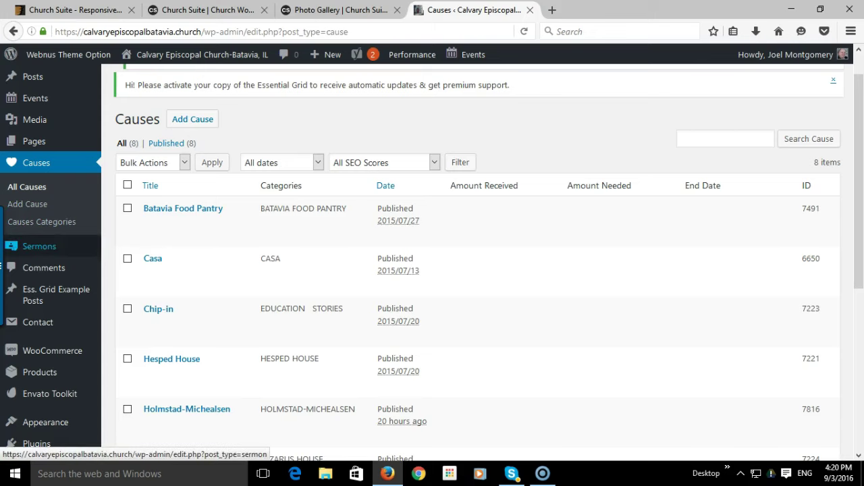
mouse_move(54, 295)
mouse_move(41, 246)
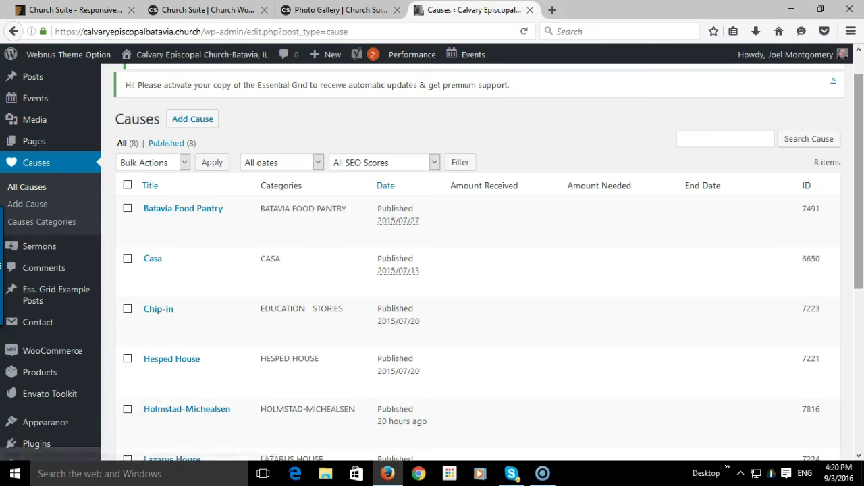
Step: View the published cause "Prevention of Homelessness" on the site and return to the top of the admin causes list
scroll(473, 263, down, 5)
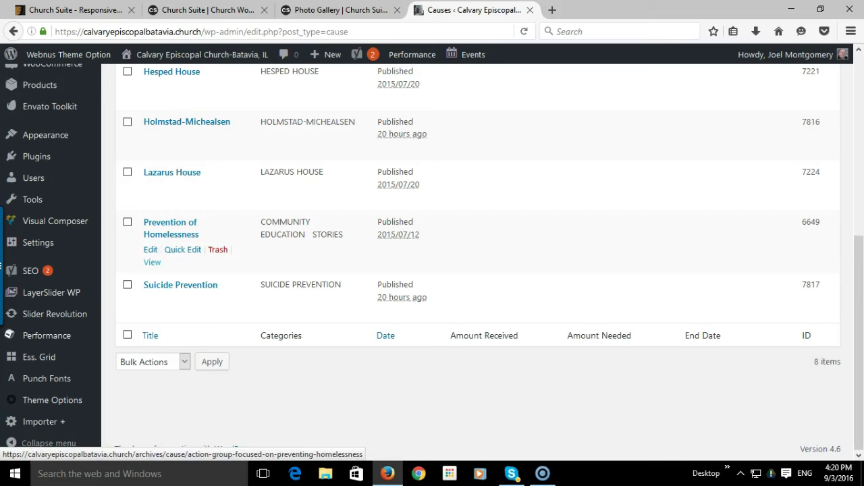
click(152, 262)
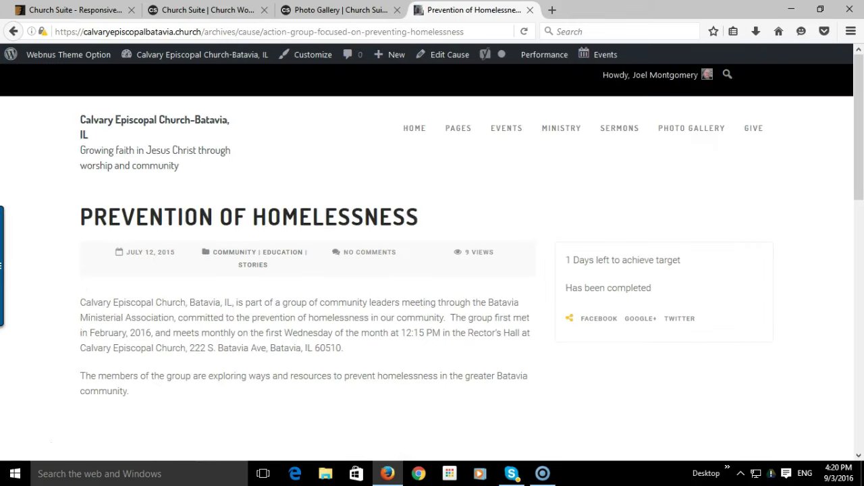
scroll(433, 257, down, 3)
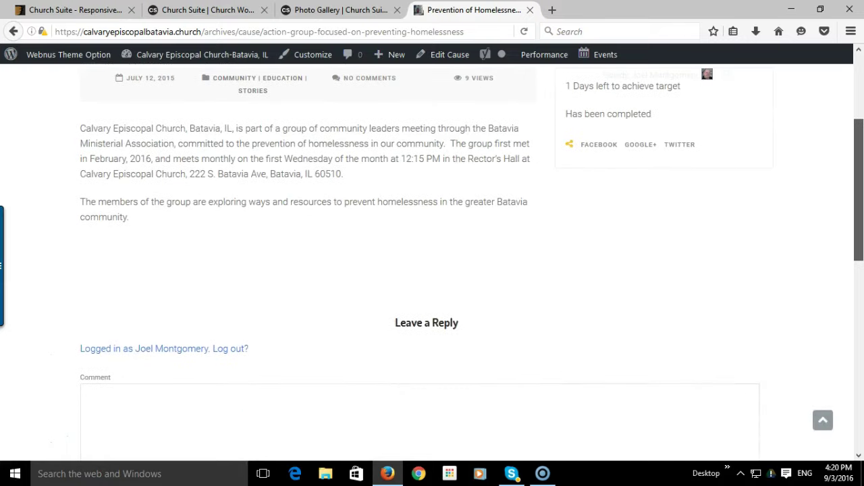
scroll(432, 256, up, 3)
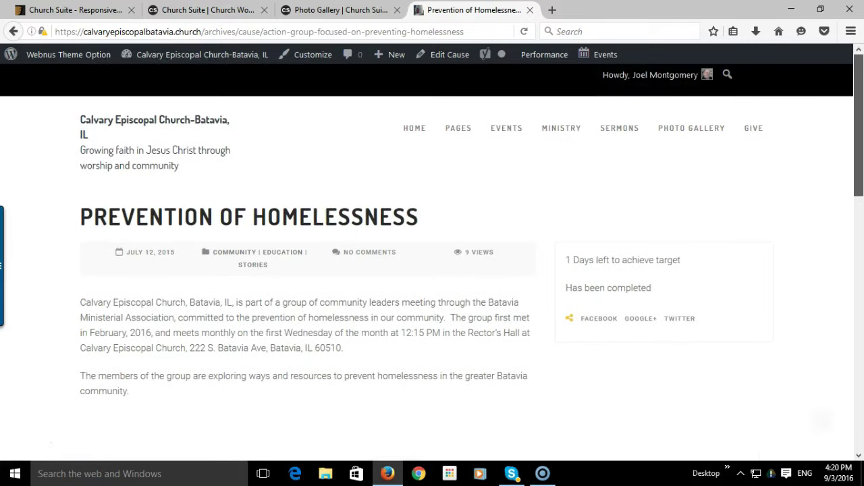
click(13, 31)
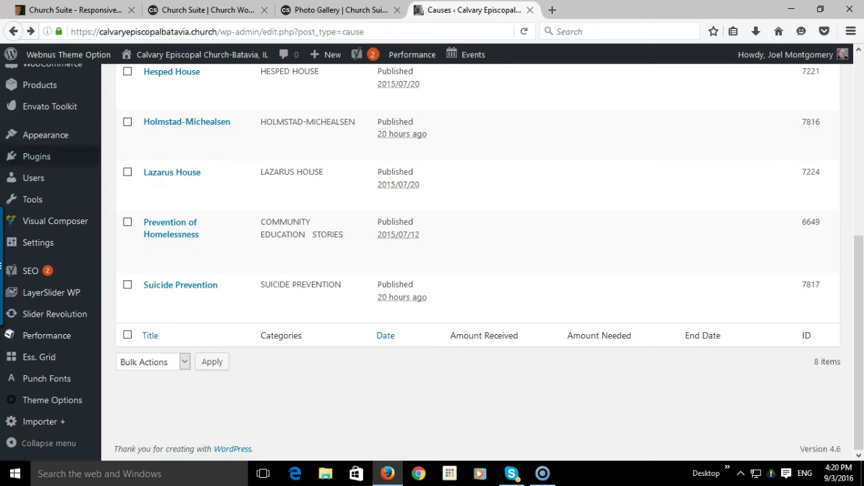
scroll(472, 264, up, 5)
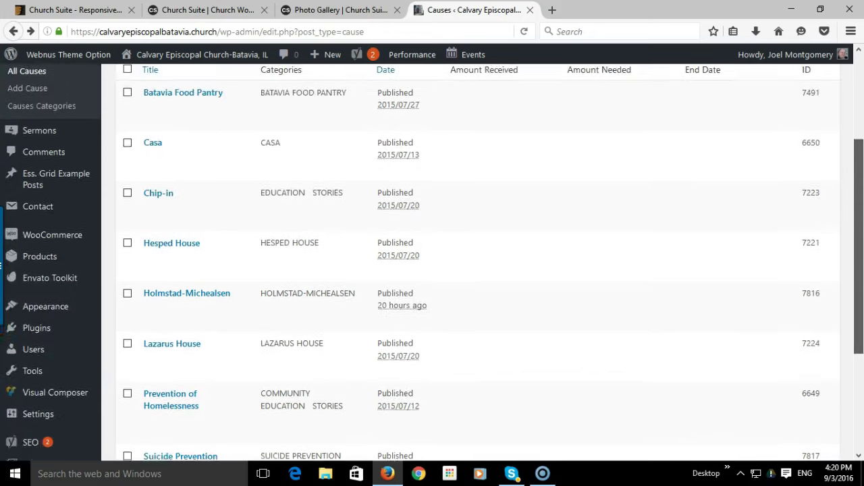
scroll(432, 264, up, 1)
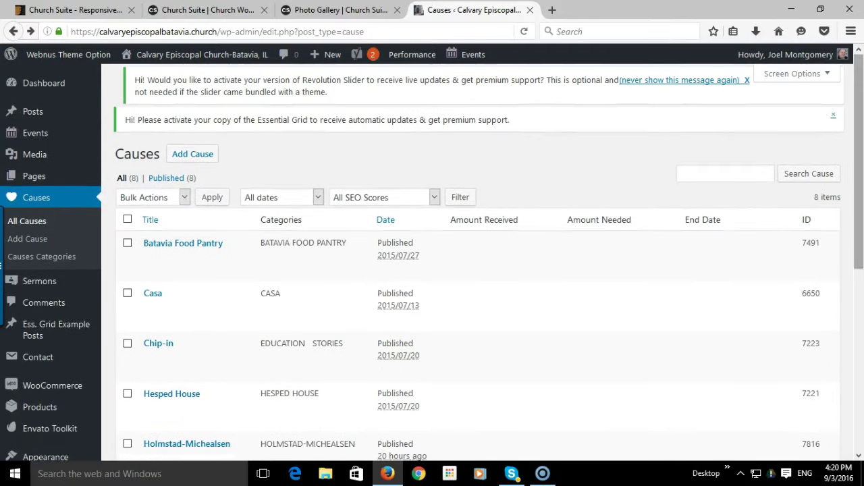
Step: Open the admin events list and look over the events from Raffle to Weekend Worship Services
click(35, 133)
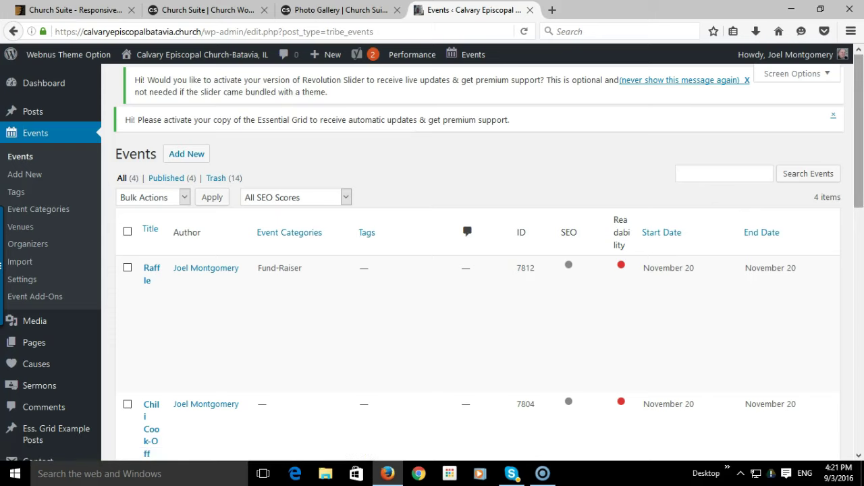
scroll(473, 270, down, 5)
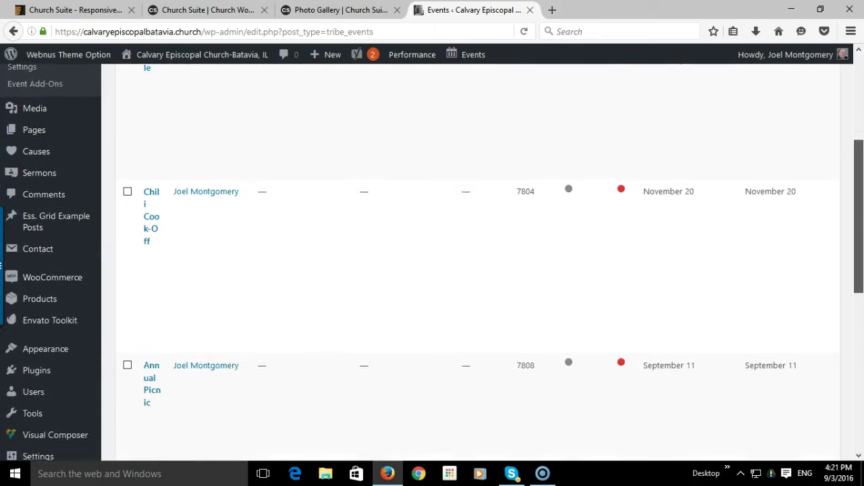
scroll(432, 262, down, 3)
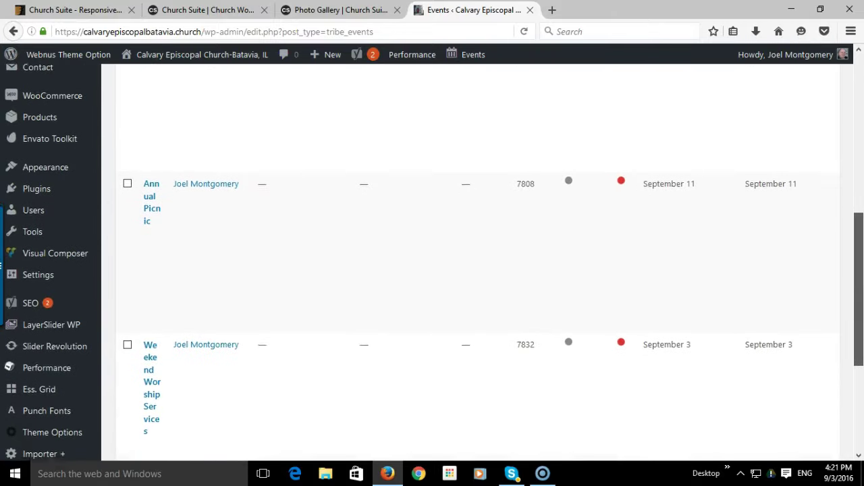
scroll(432, 262, down, 3)
scroll(432, 262, down, 1)
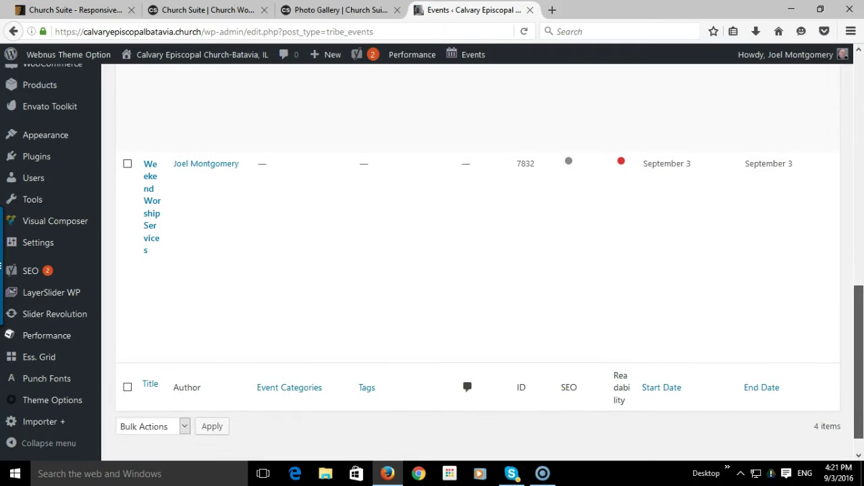
scroll(432, 262, down, 1)
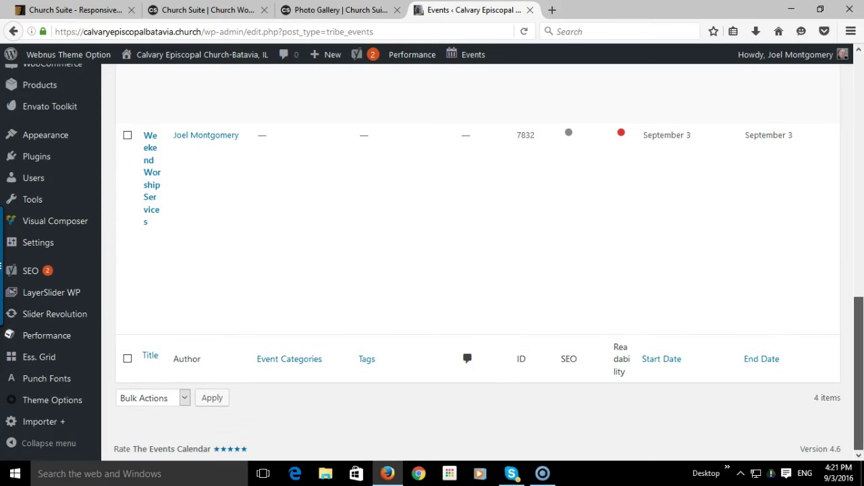
scroll(432, 262, up, 5)
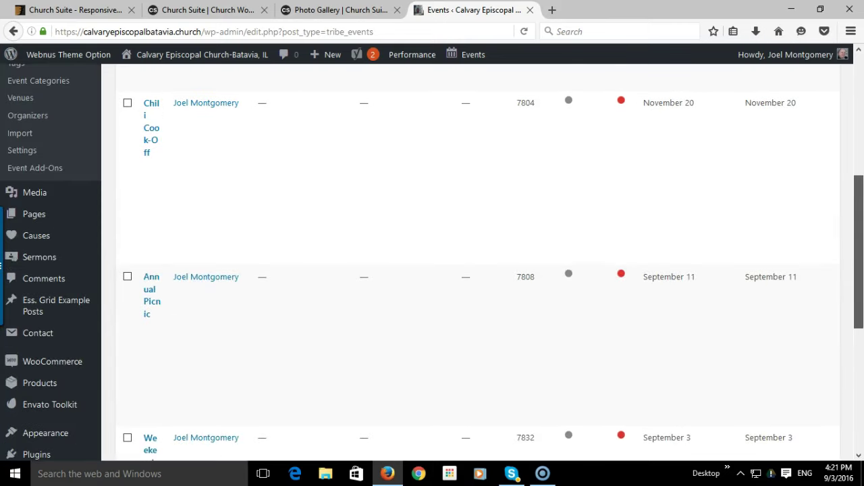
scroll(433, 262, up, 4)
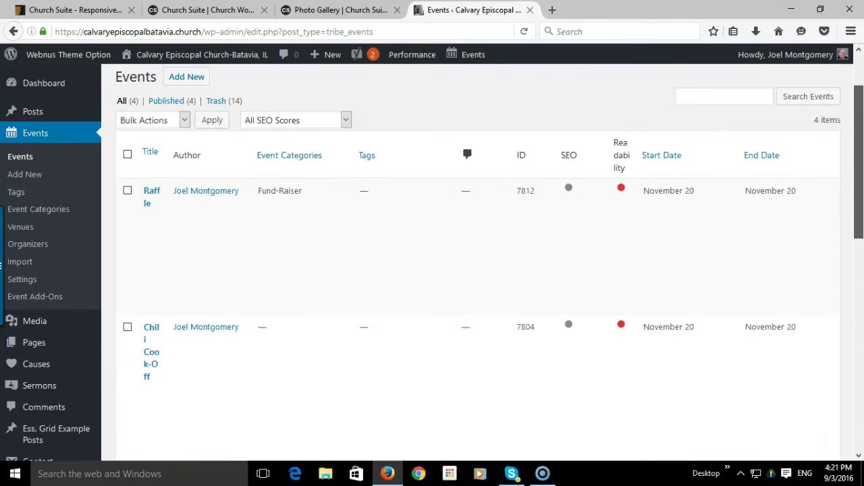
Step: View the published Annual Picnic event on the site and return to the admin events list
scroll(433, 262, down, 5)
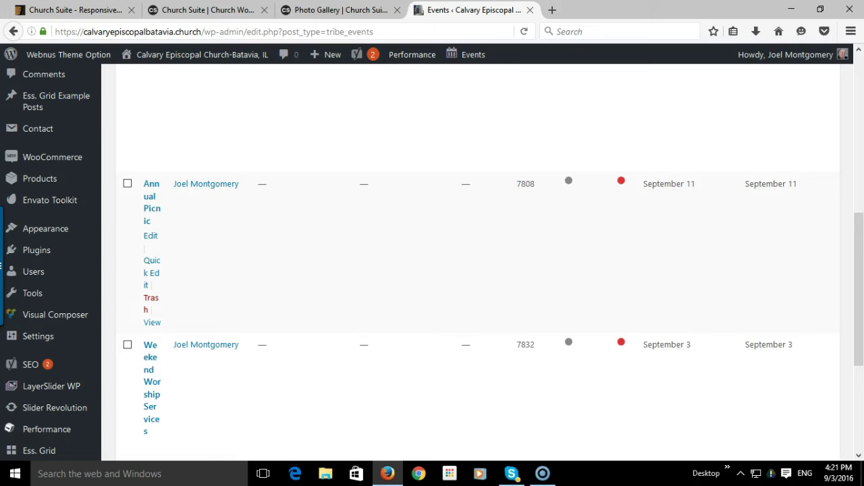
click(152, 322)
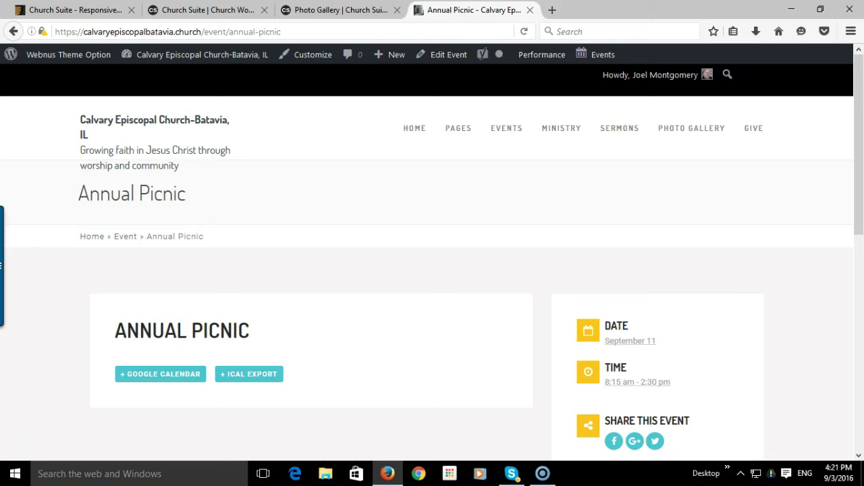
scroll(432, 270, down, 3)
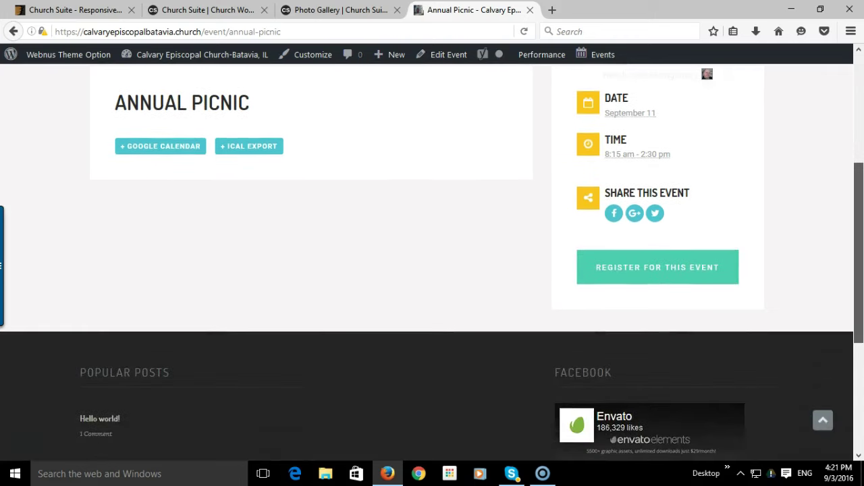
scroll(432, 270, up, 3)
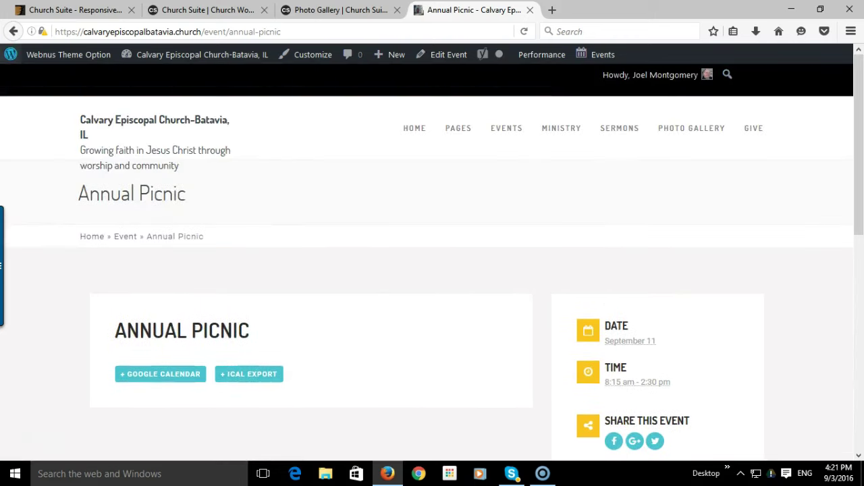
click(14, 31)
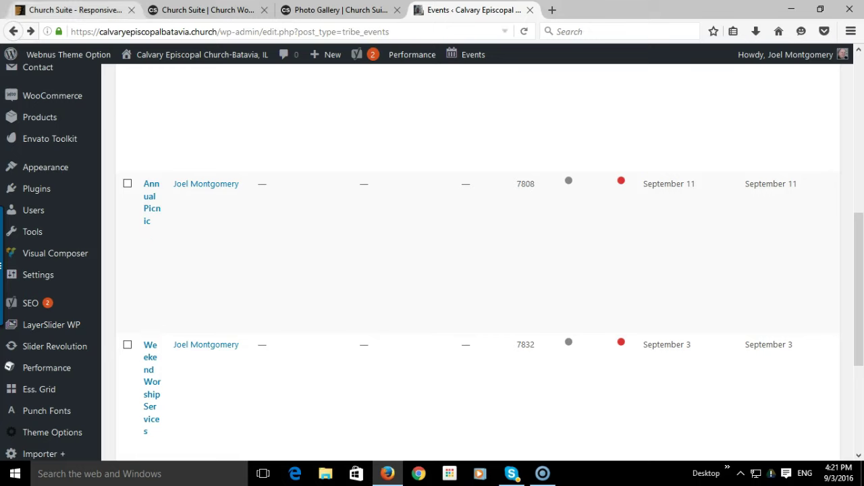
Step: Switch to the Church Suite theme's ThemeForest page and open Envato Studio's services from the page footer
key(ctrl+Tab)
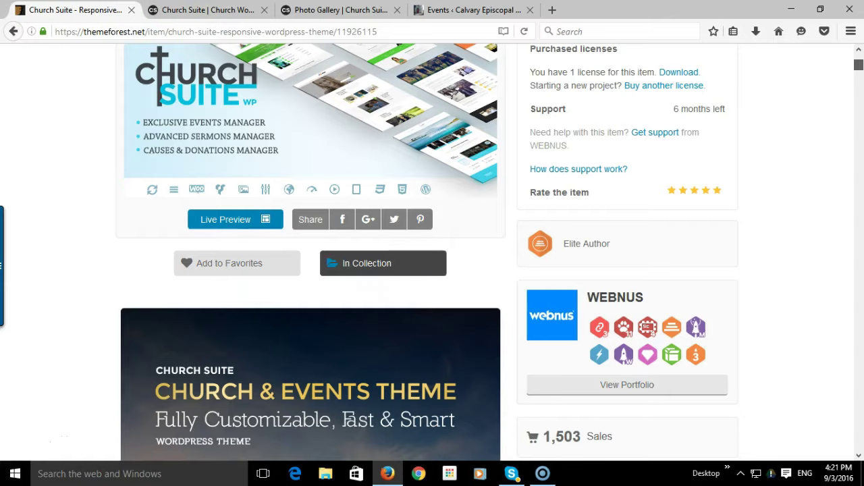
scroll(347, 419, up, 5)
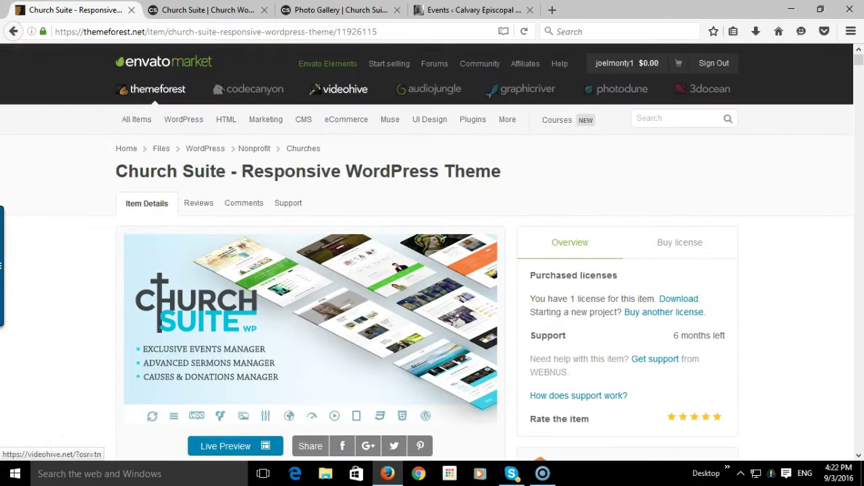
scroll(380, 445, down, 10)
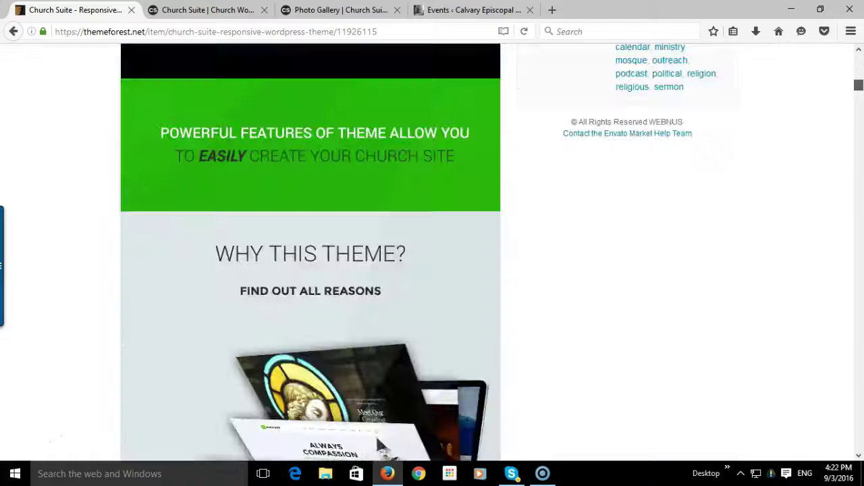
scroll(380, 446, down, 20)
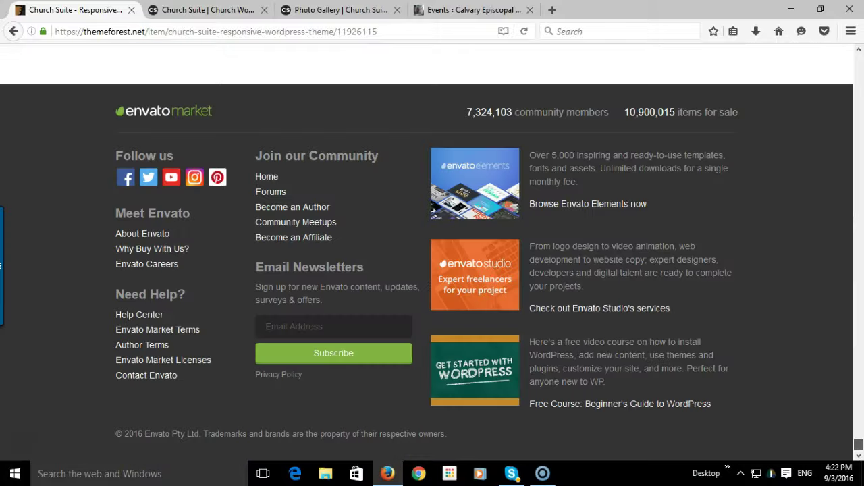
click(599, 308)
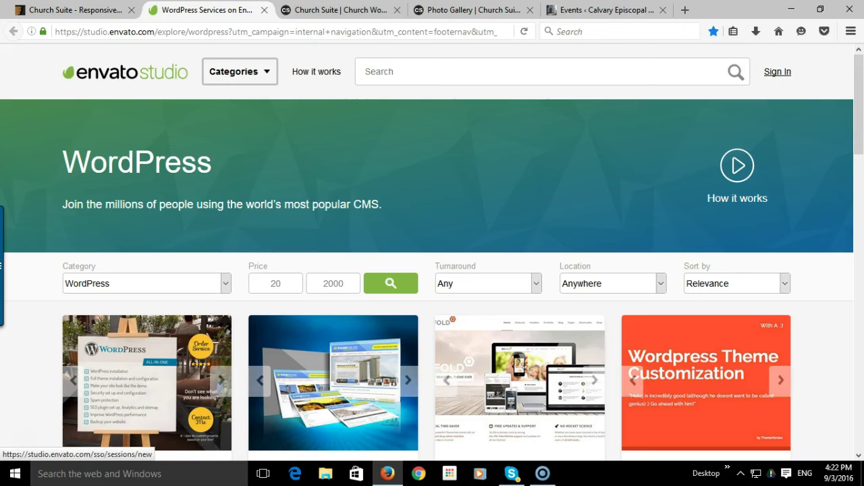
Step: Sign in to Envato Studio and search its services for "Churchsuite Theme"
click(777, 72)
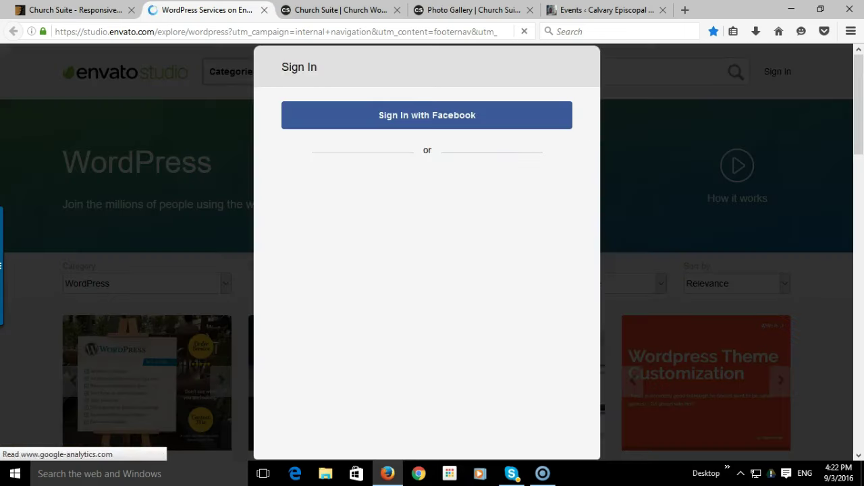
click(421, 288)
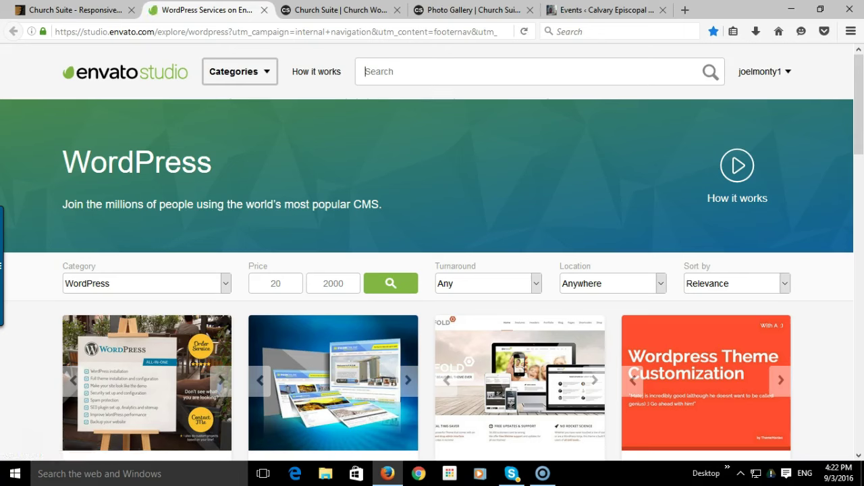
text(Churchsuit)
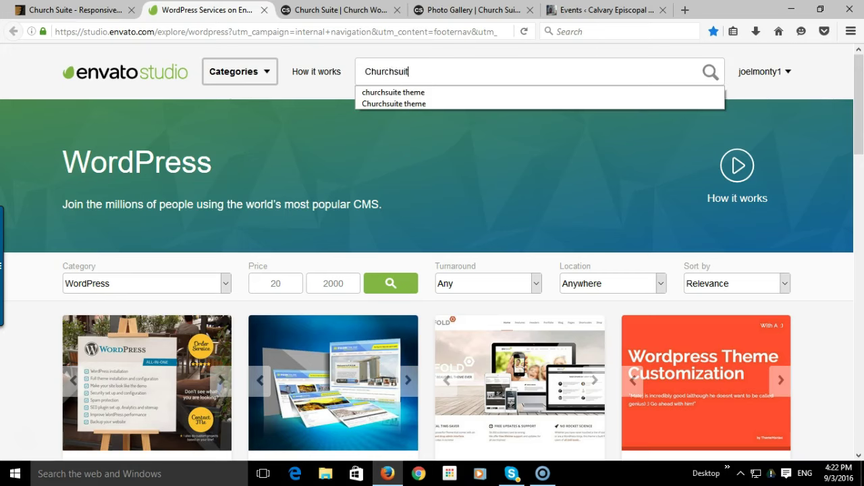
text(e Theme)
key(Return)
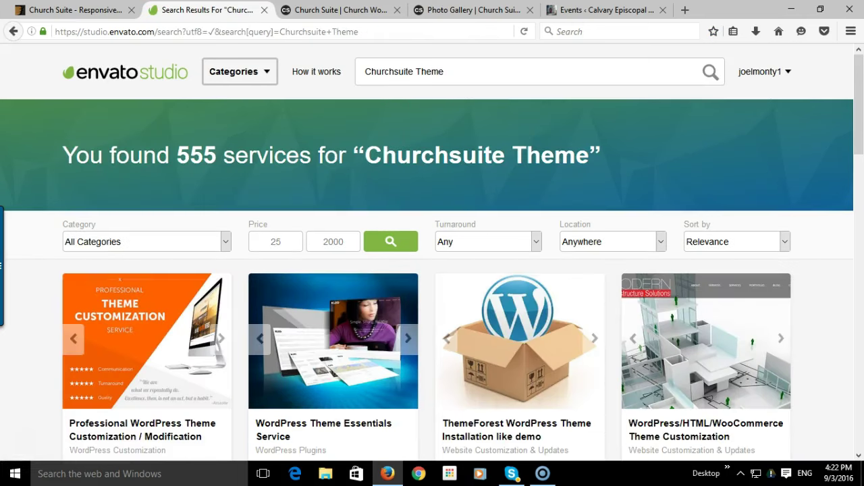
Step: Filter the service results by location to United States of America
click(661, 241)
scroll(612, 358, down, 10)
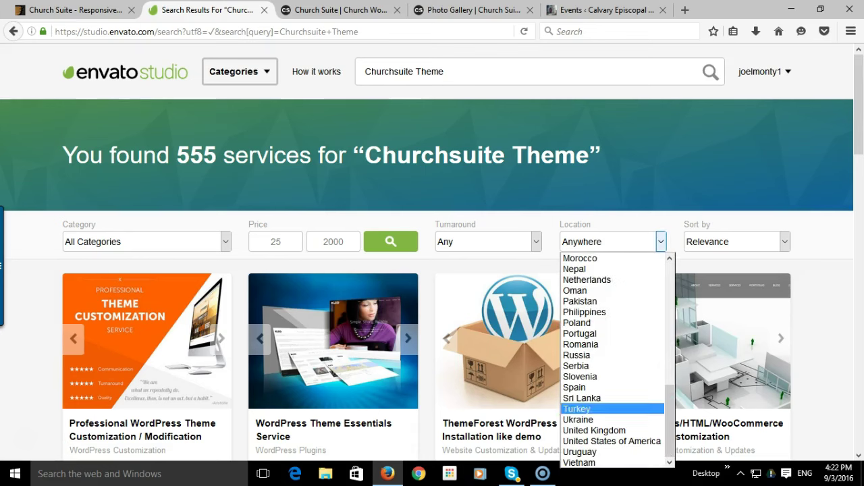
click(611, 441)
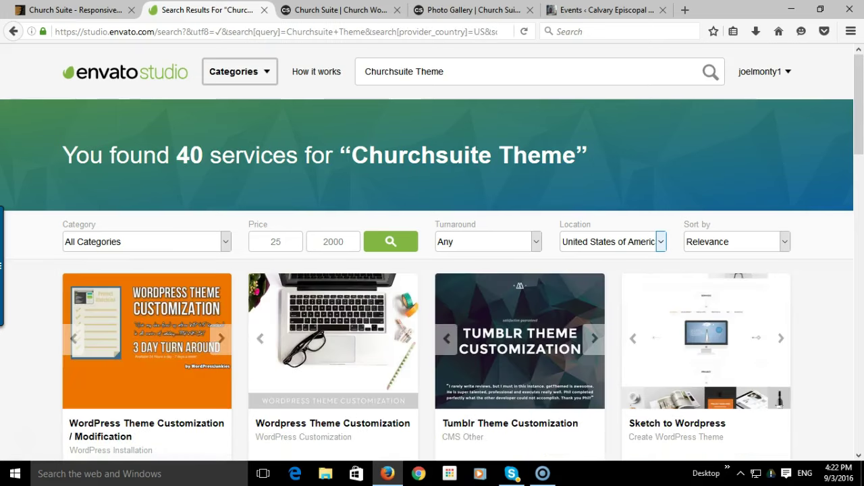
Step: Look over the filtered theme customization and installation services, comparing their providers, prices and turnaround times
scroll(432, 250, down, 4)
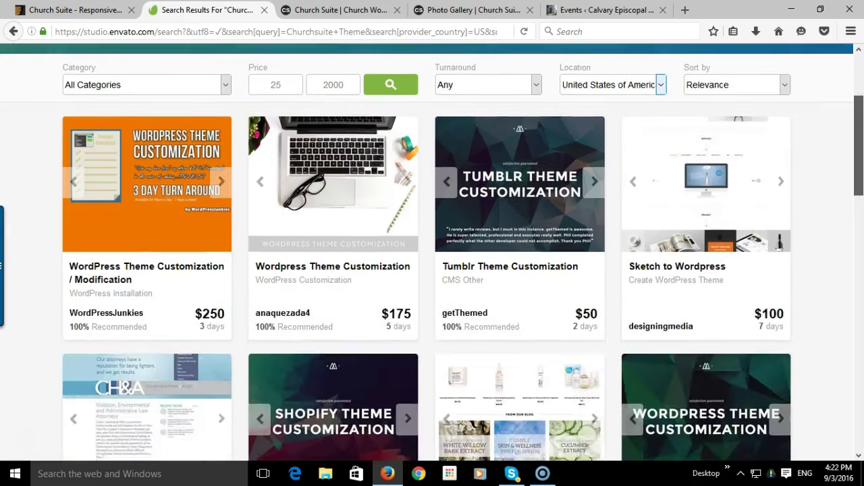
scroll(432, 250, up, 1)
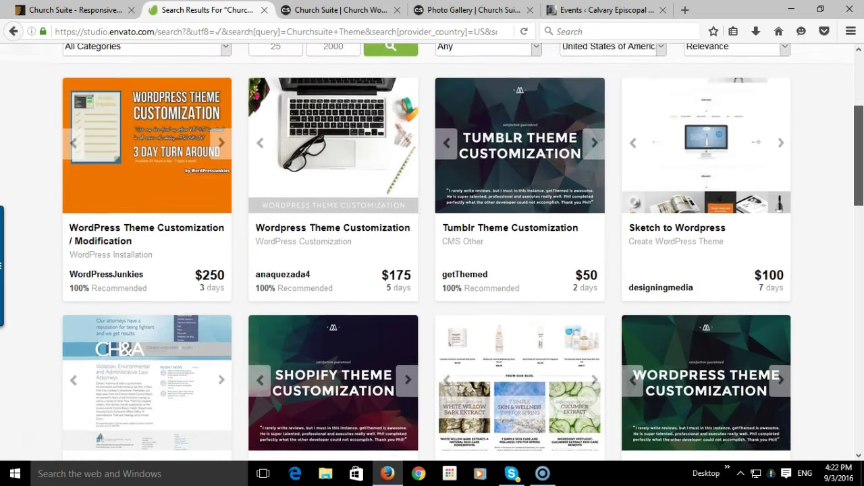
scroll(432, 250, down, 6)
scroll(432, 249, up, 8)
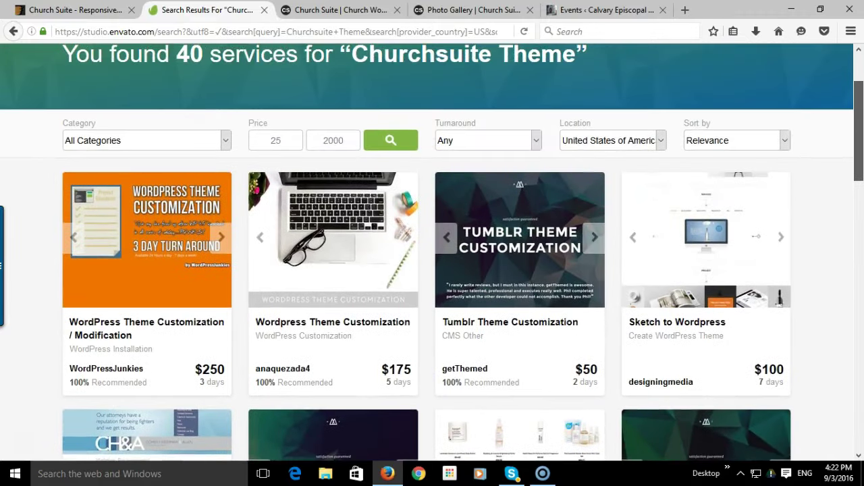
scroll(432, 249, up, 1)
scroll(432, 250, down, 3)
scroll(432, 250, up, 1)
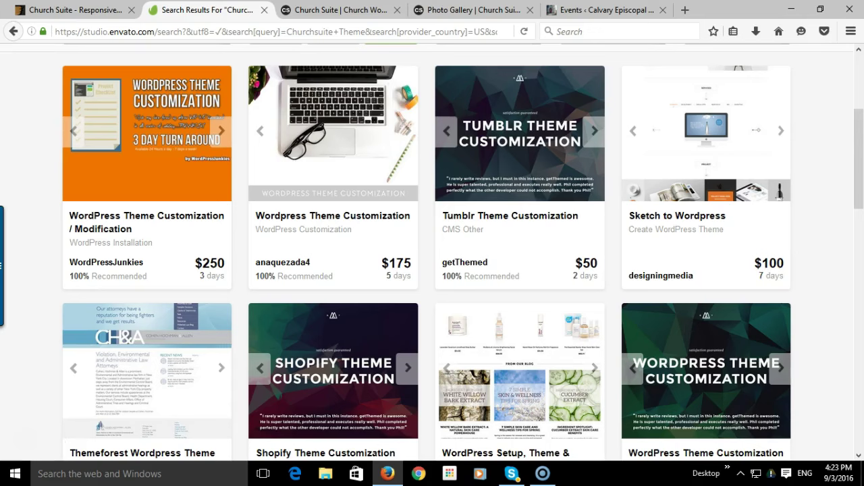
scroll(432, 252, down, 6)
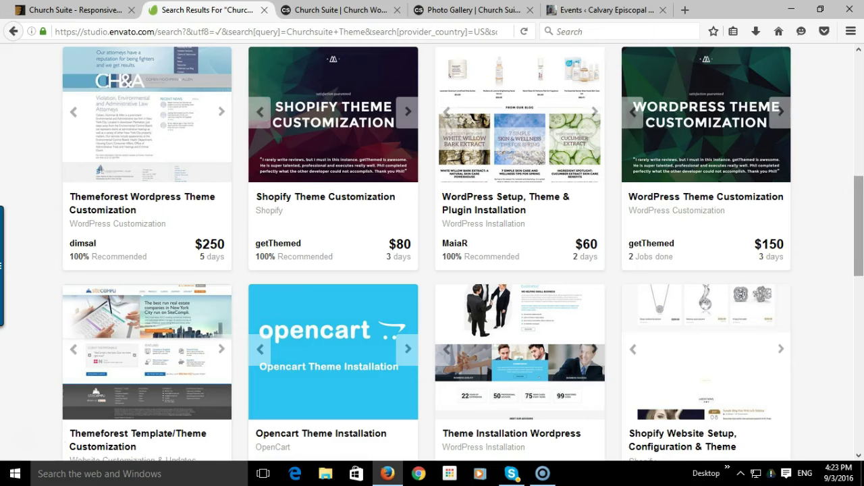
scroll(432, 250, down, 5)
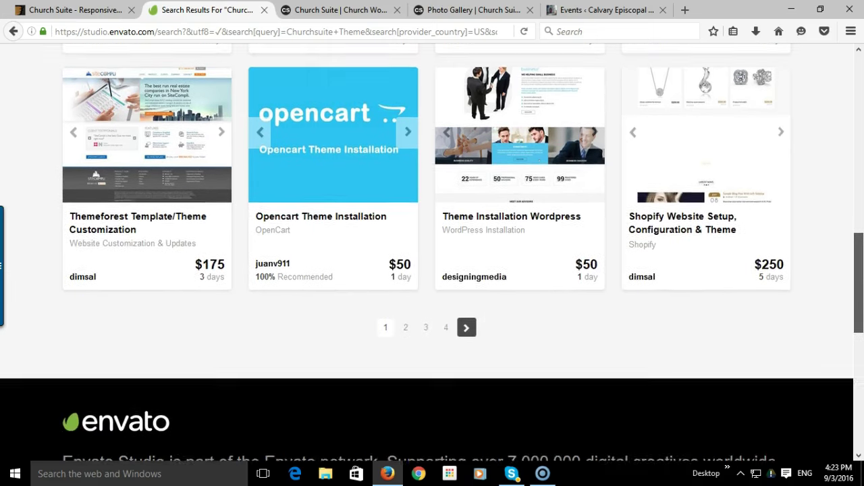